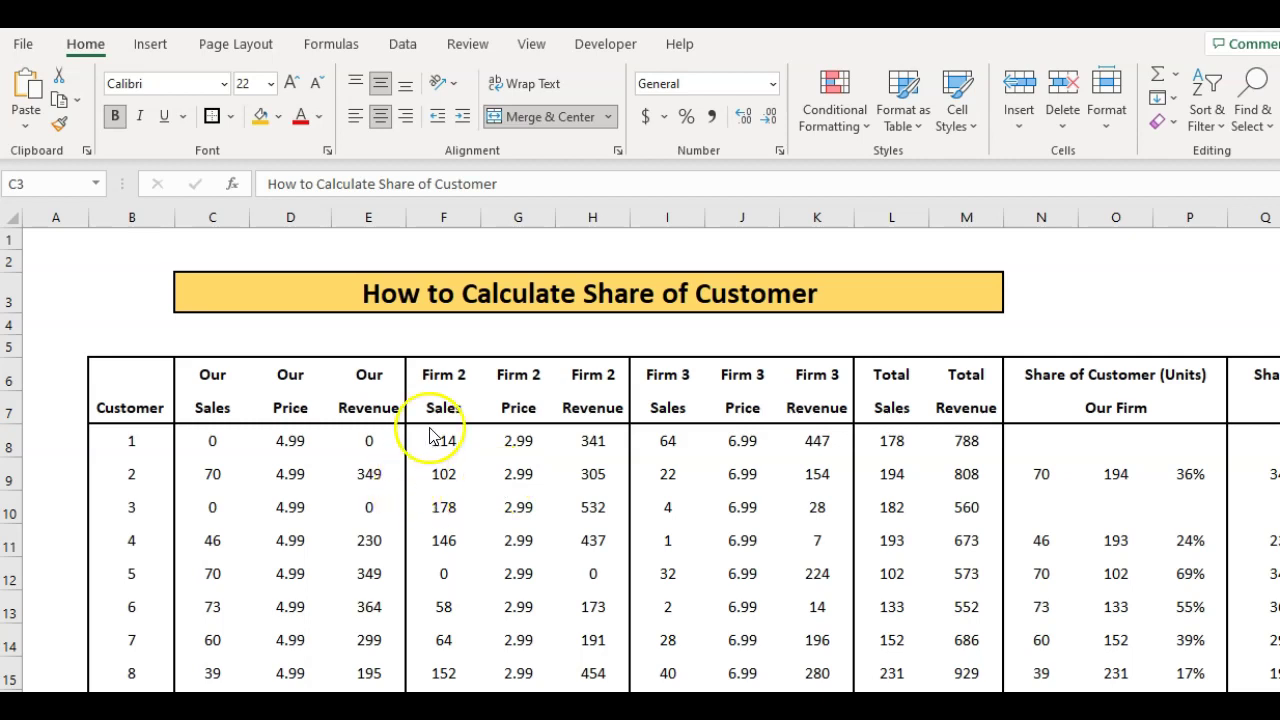
Look over the customer table from its column headings down to the TOTAL row.
scroll(205, 478, "down", 1)
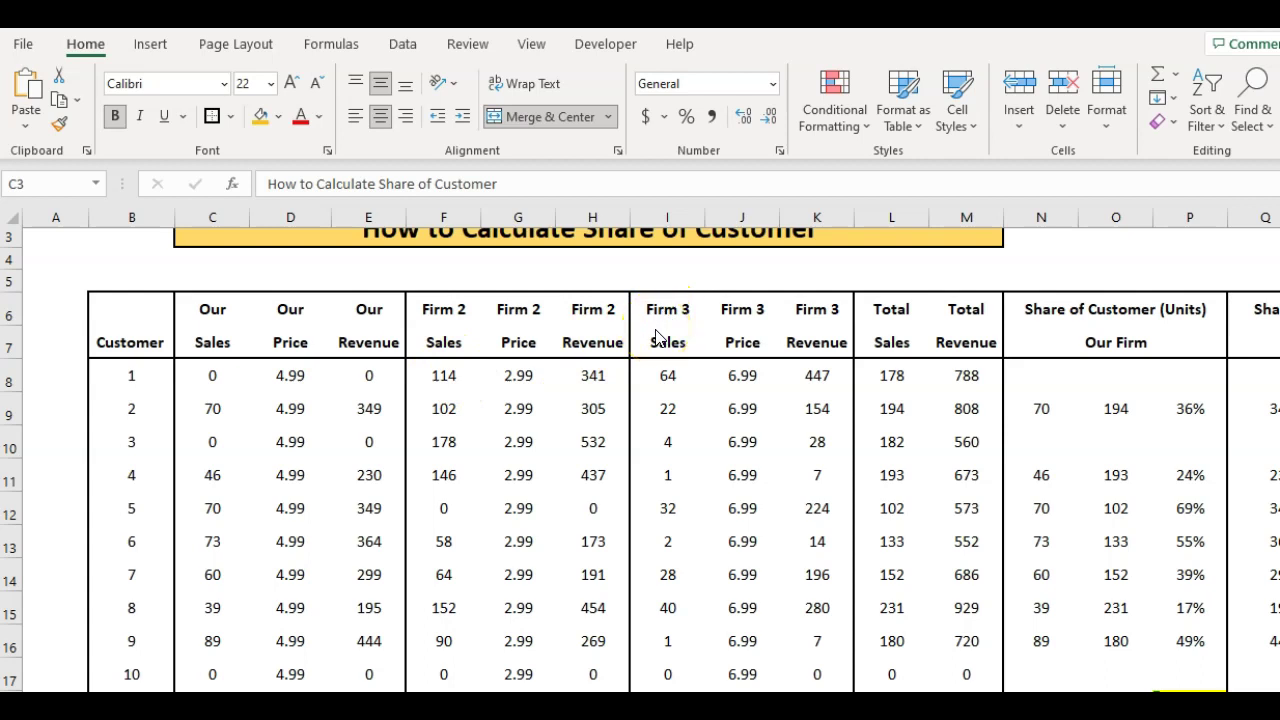
left_click(122, 378)
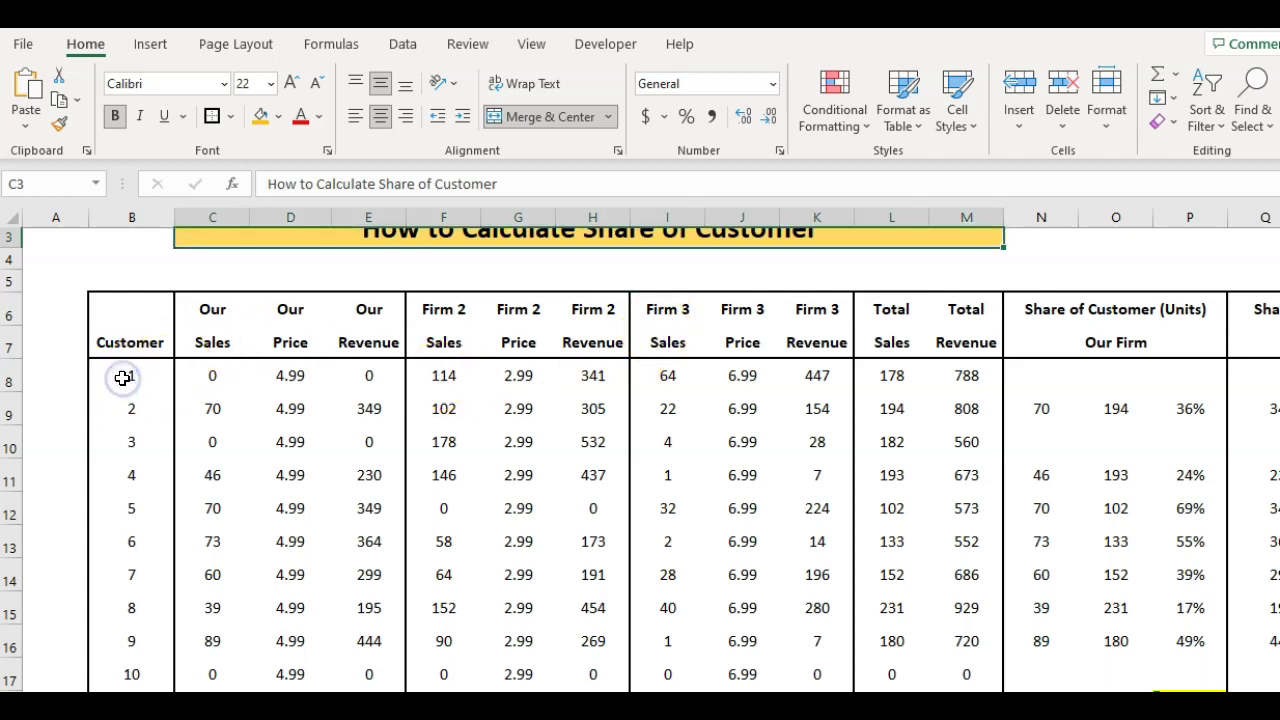
scroll(122, 378, "down", 1)
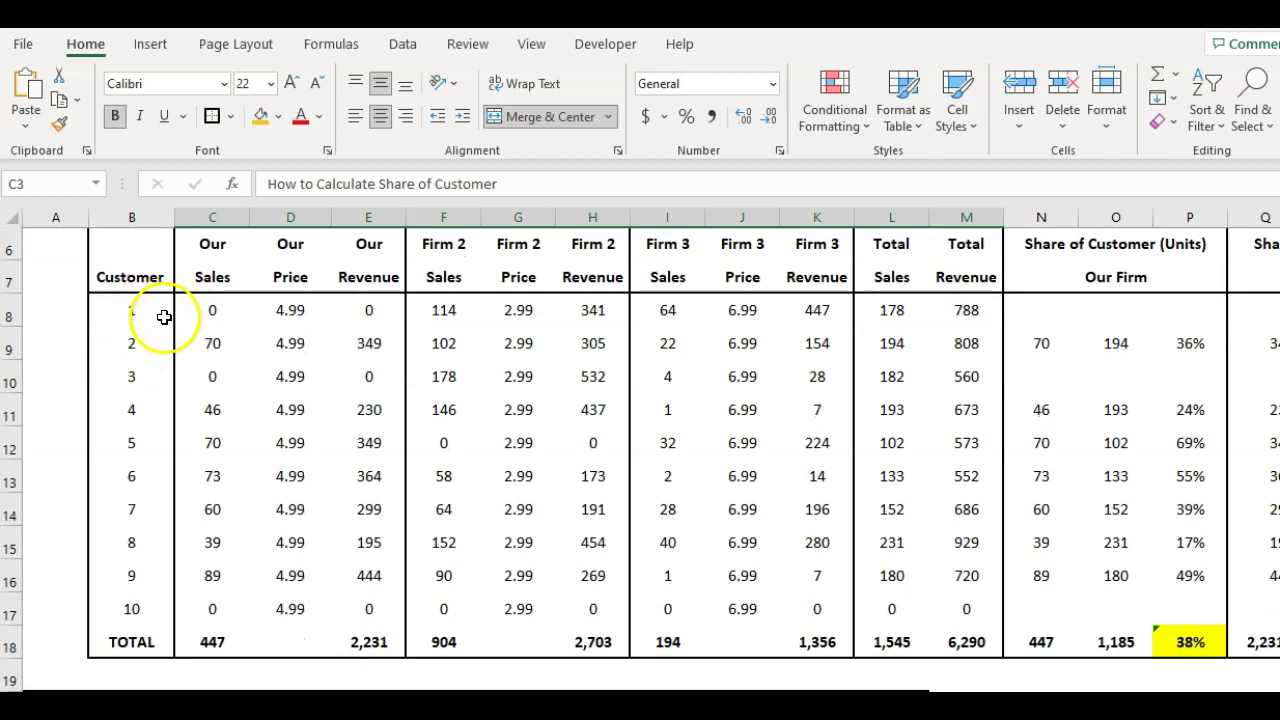
scroll(247, 499, "up", 1)
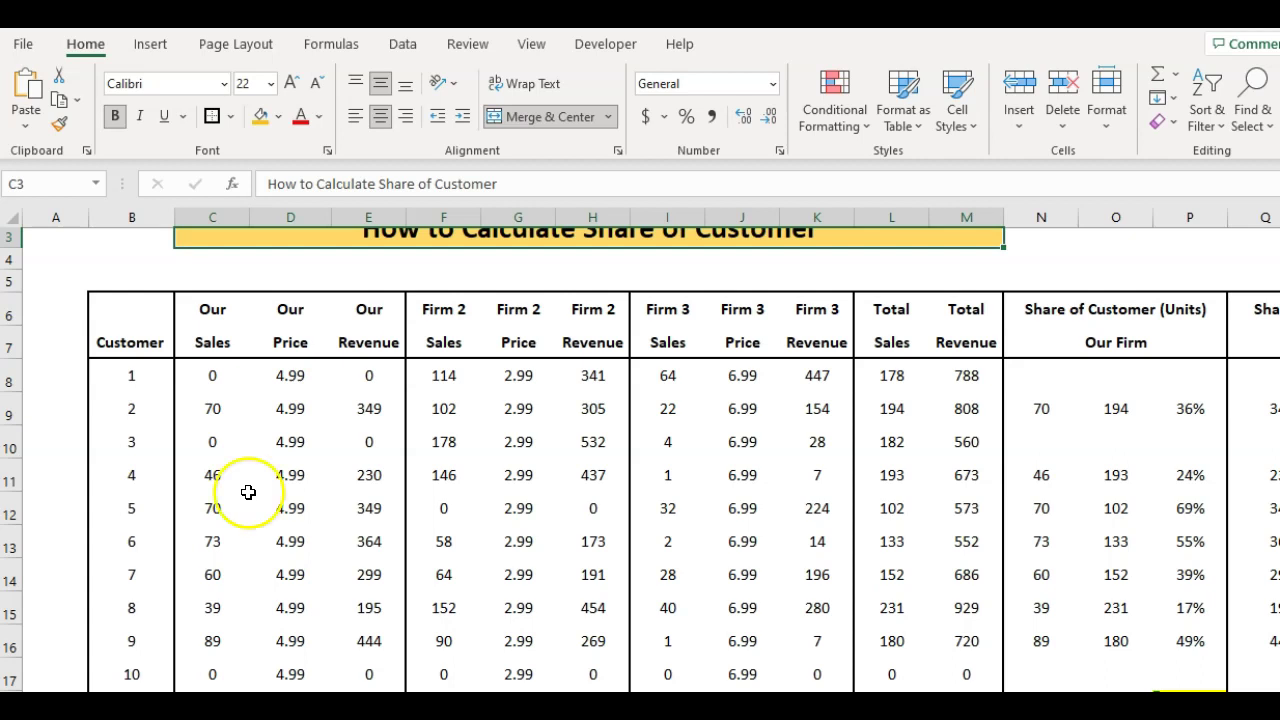
Examine our firm's unit sales for customers 1, 2, 5 and 9 in column C.
left_click(207, 378)
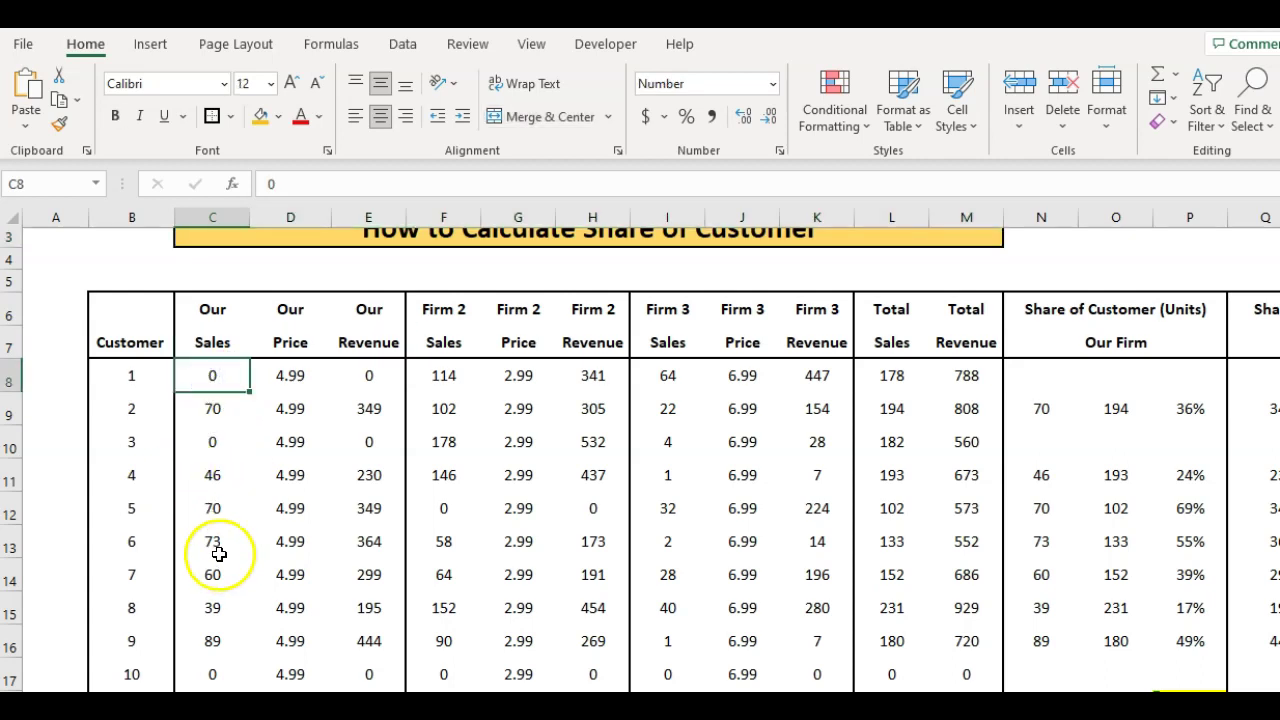
left_click(211, 512)
left_click(213, 409)
left_click(214, 642)
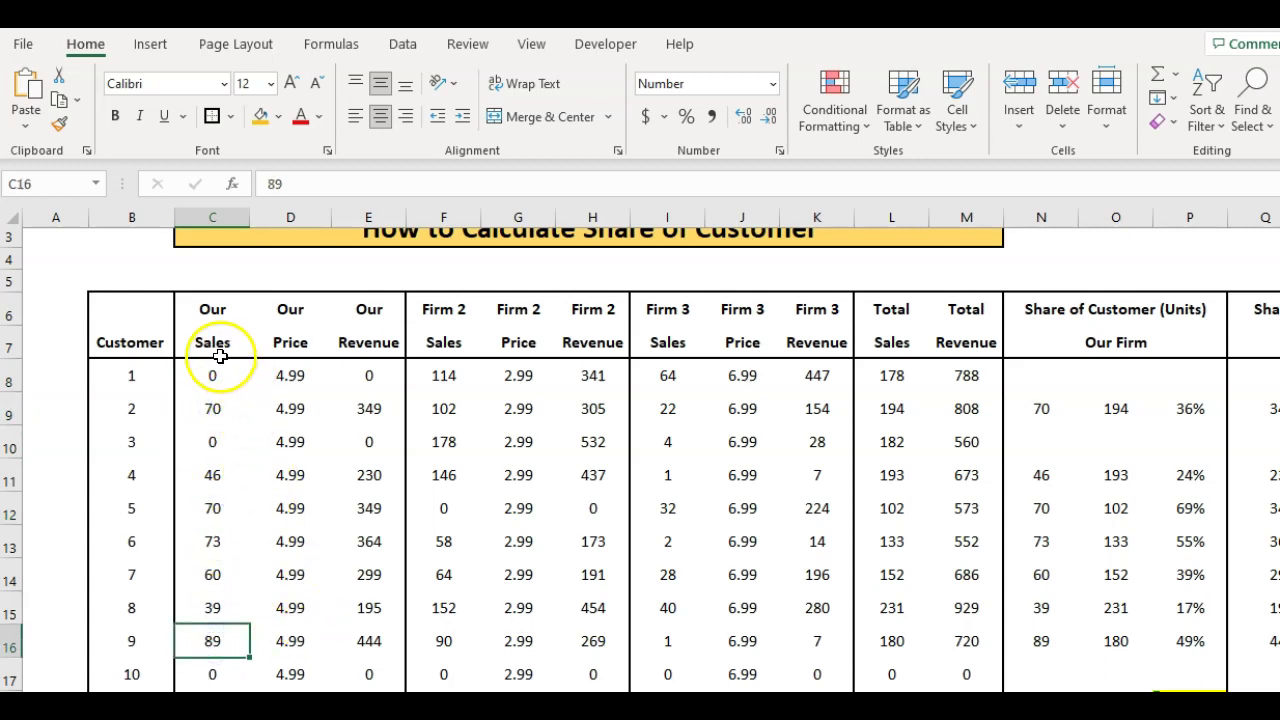
Compare the prices of our firm, Firm 2 and Firm 3 in the first customer rows.
left_click_drag(290, 375, 283, 441)
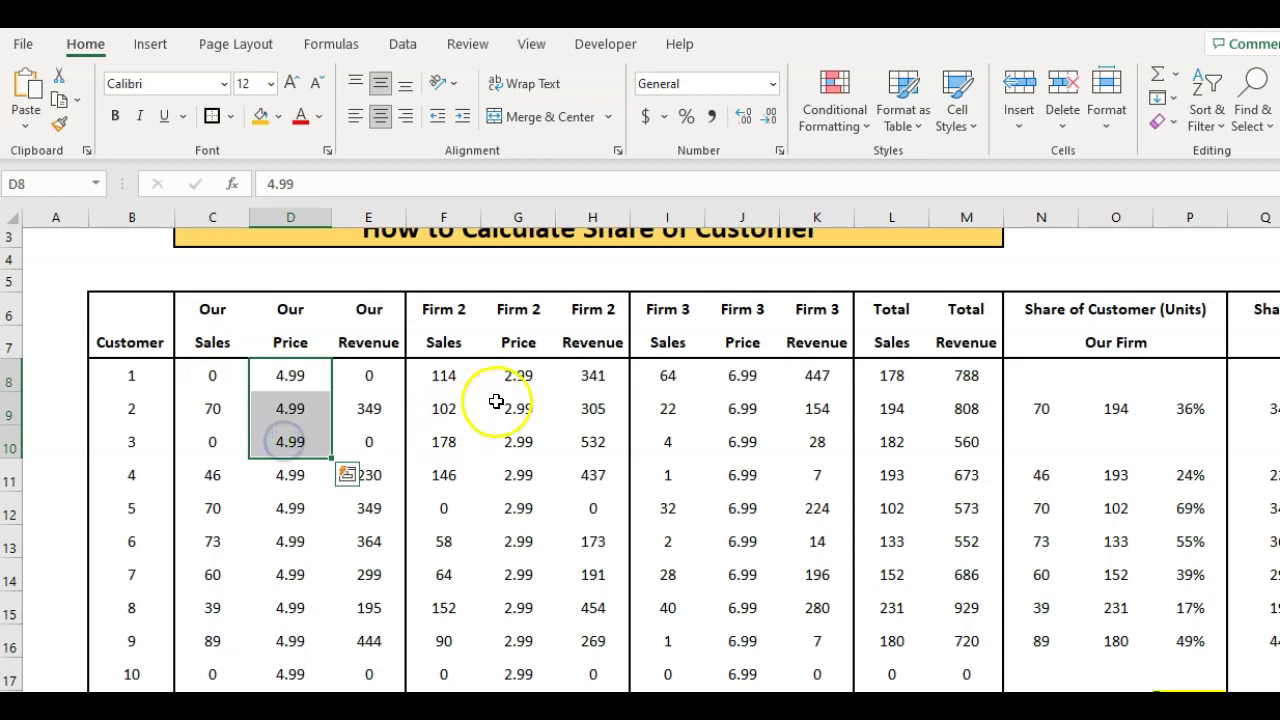
left_click_drag(516, 375, 520, 440)
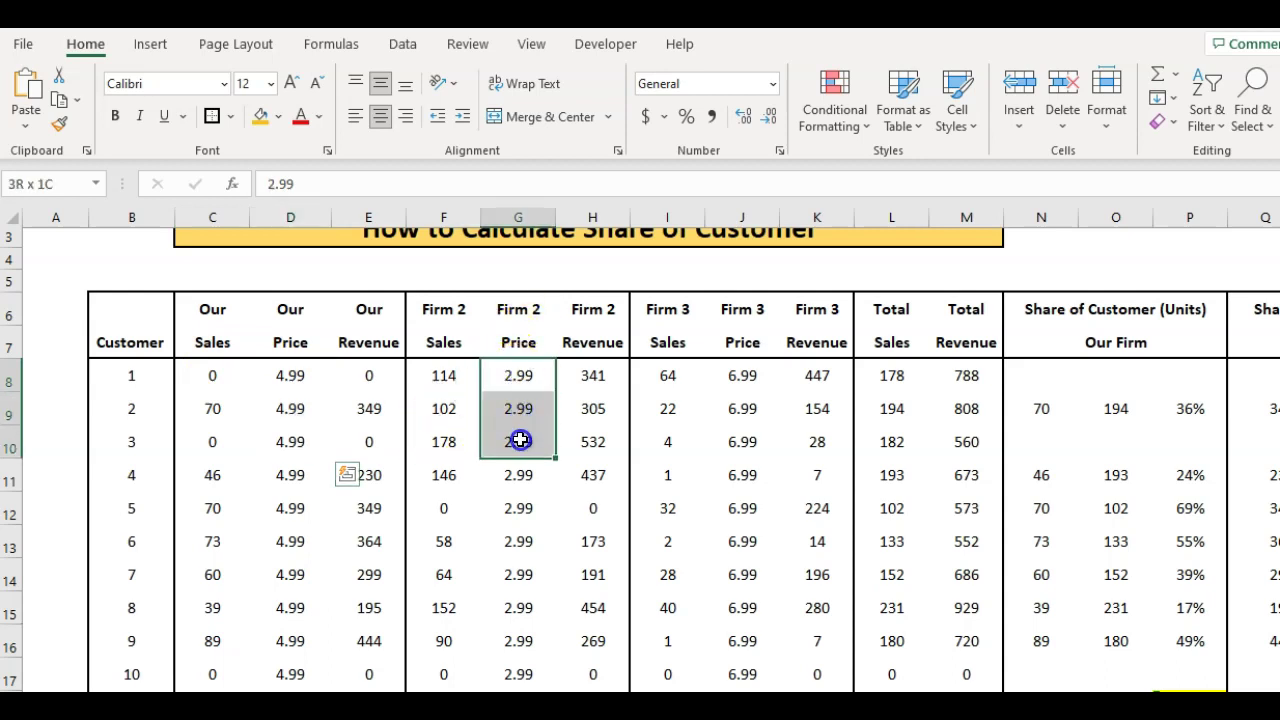
left_click_drag(760, 374, 742, 446)
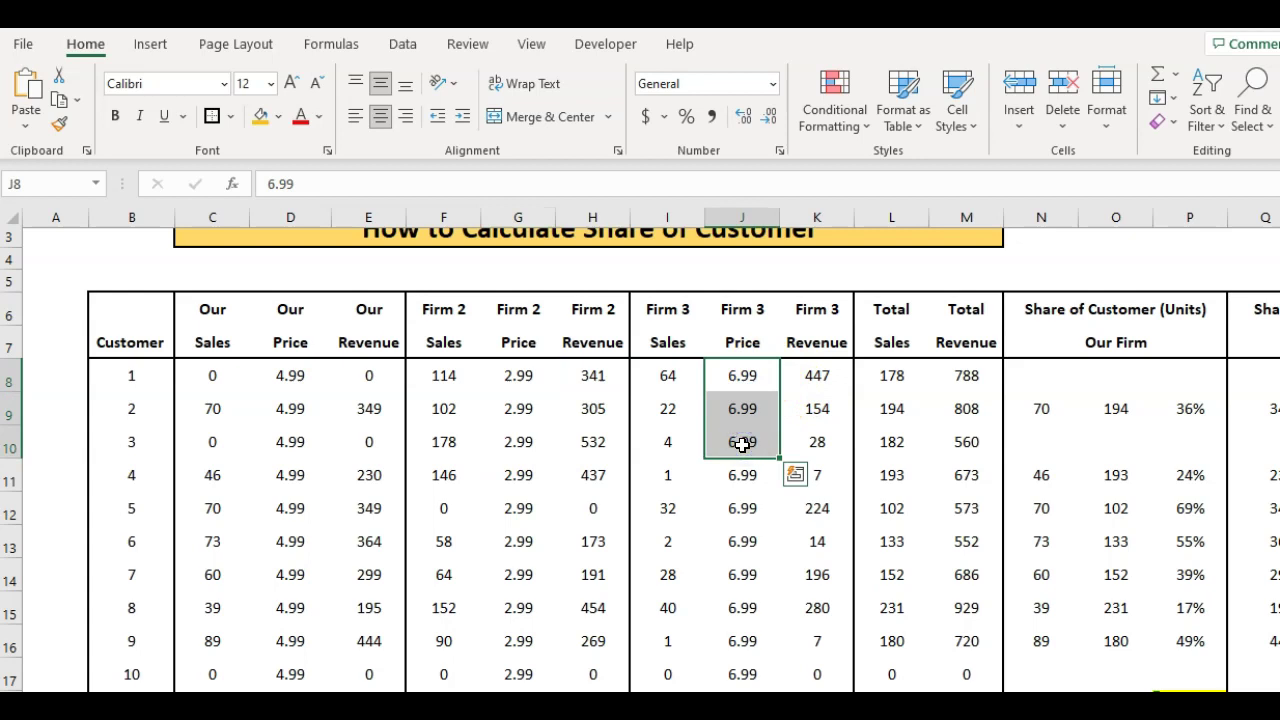
left_click(491, 378)
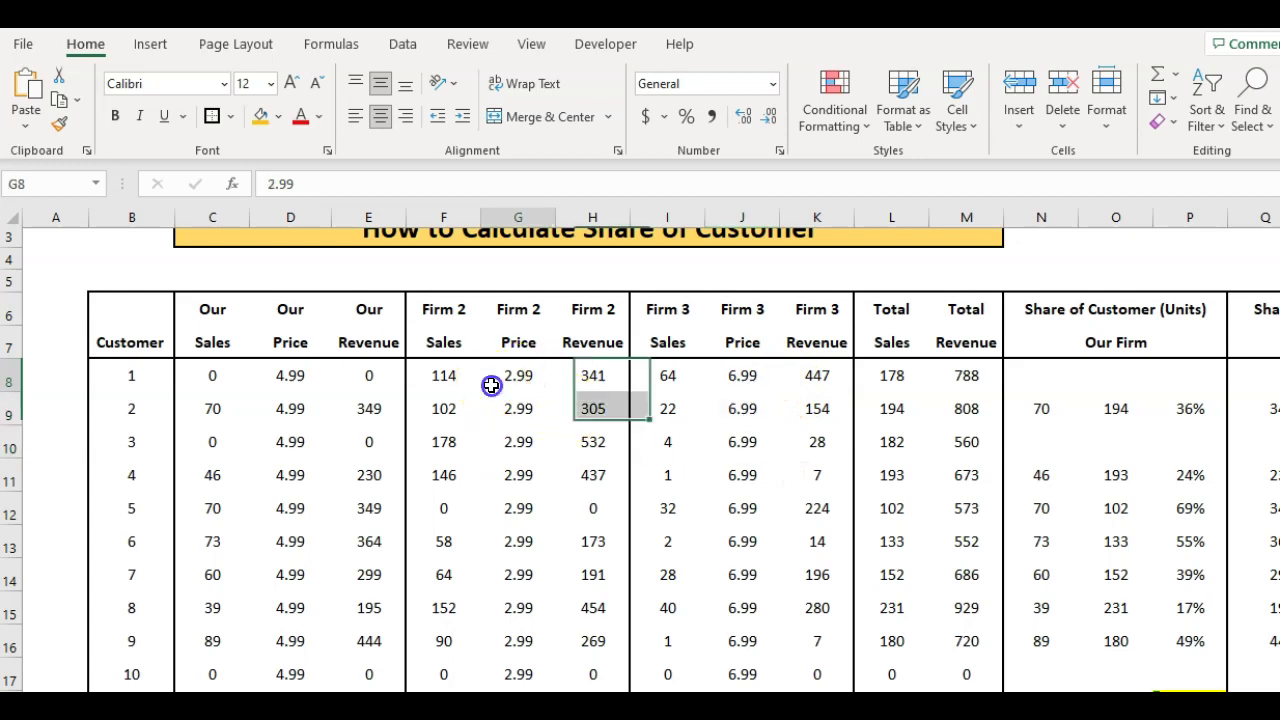
left_click(721, 374)
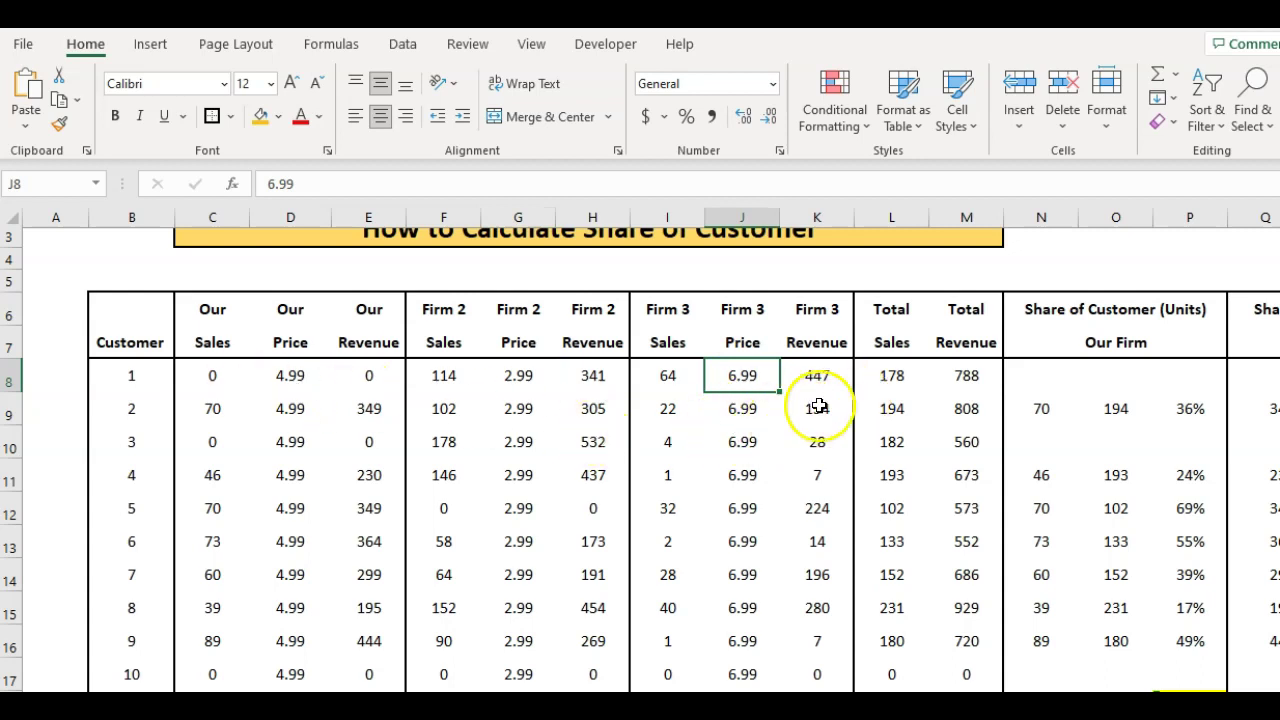
Check customer 1's Total Sales formula in L8 against the three firms' sales in C8, F8 and I8.
left_click(877, 377)
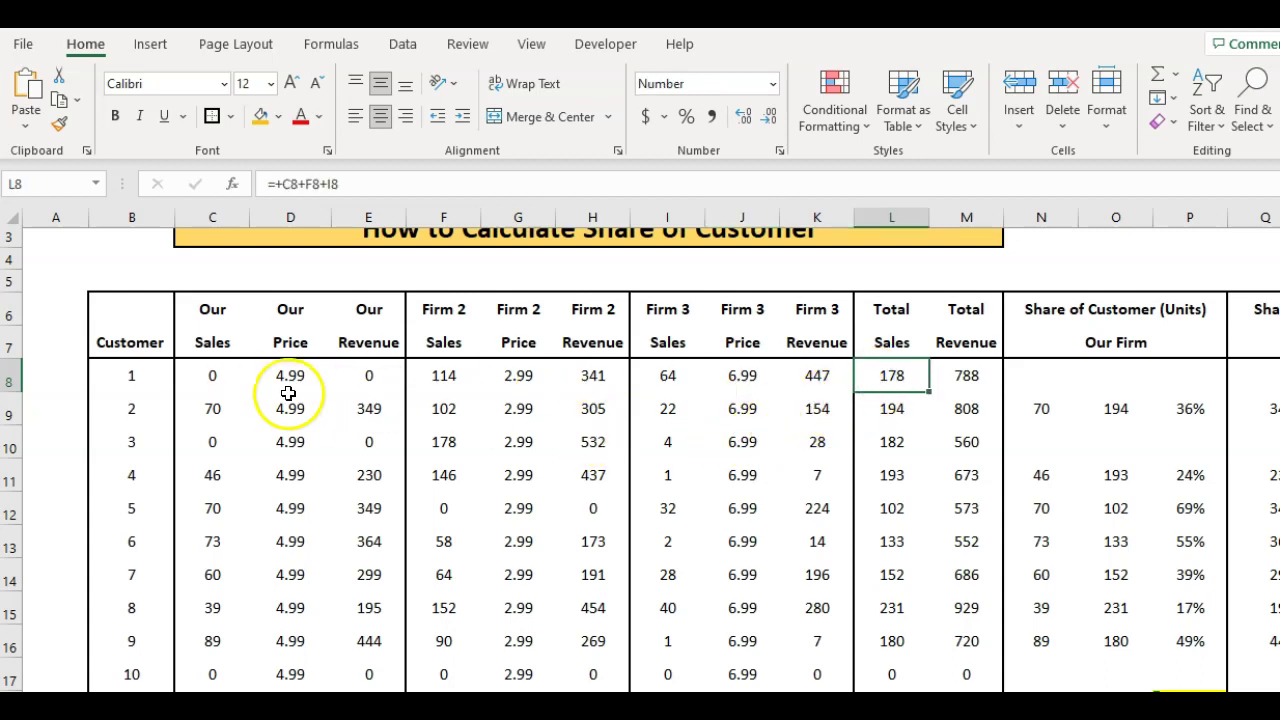
left_click(214, 378)
left_click(425, 378)
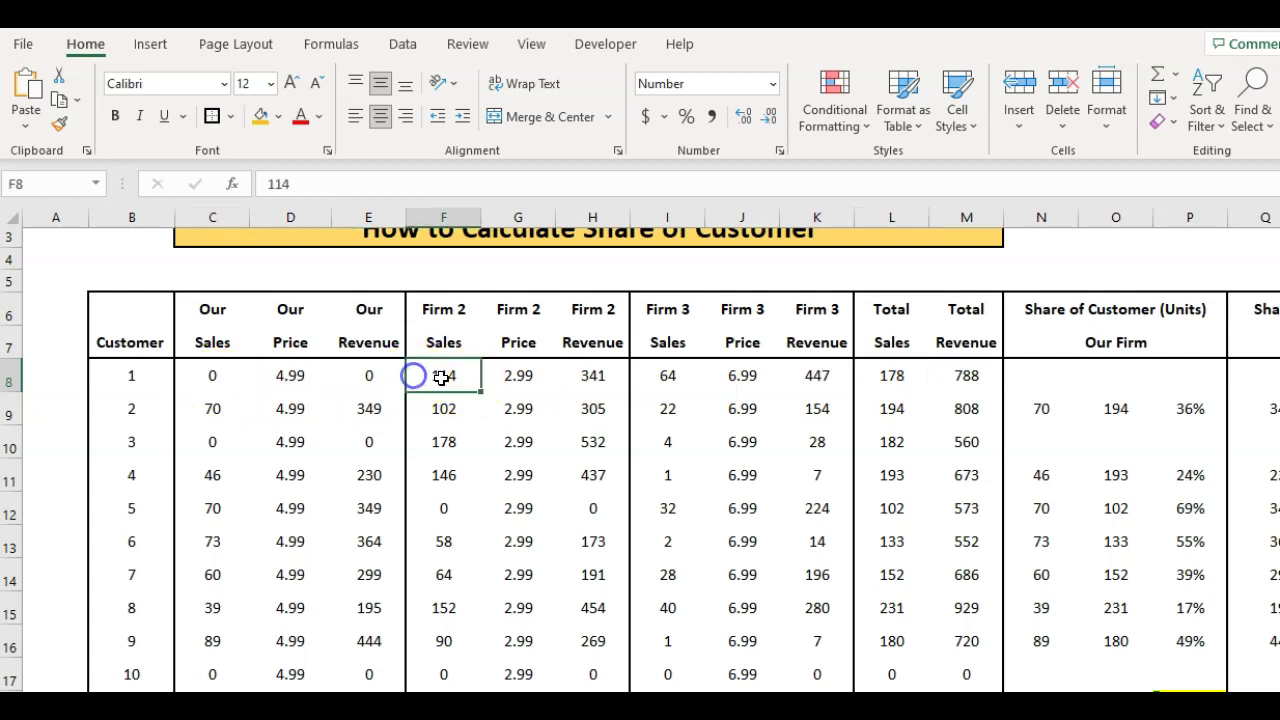
left_click(660, 377)
left_click(888, 378)
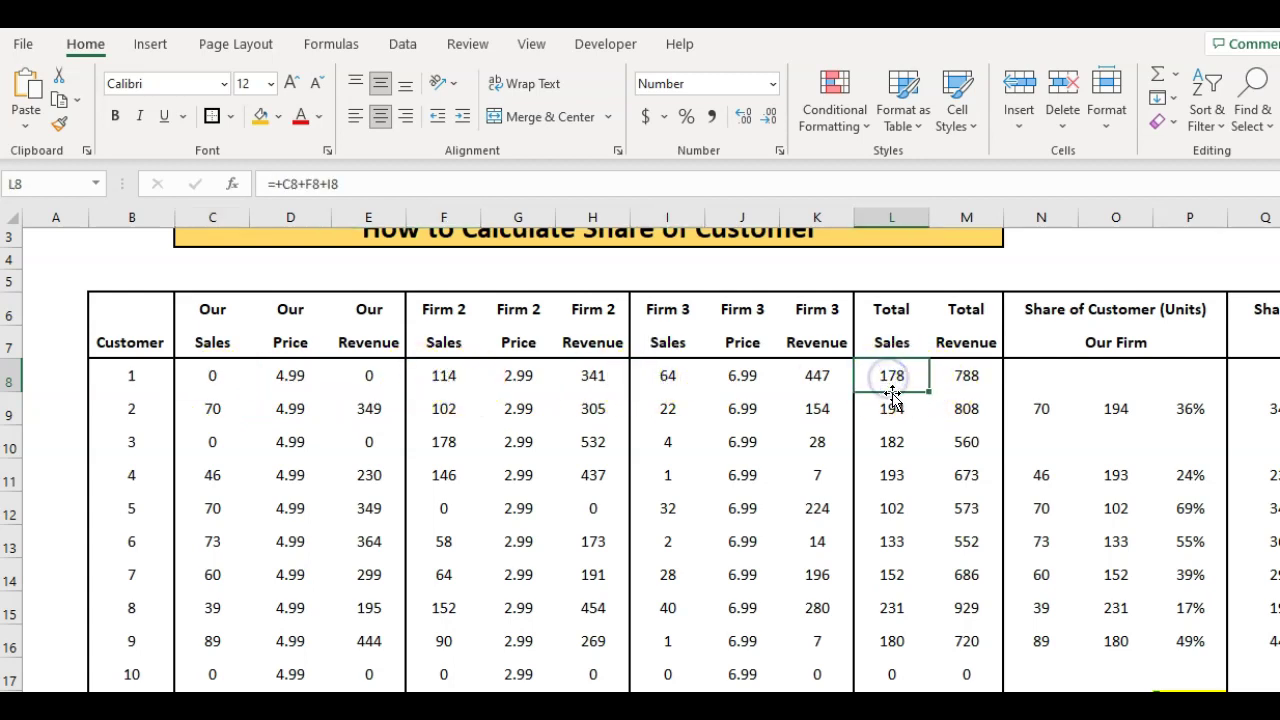
Check customer 1's Total Revenue formula in M8 against the three firms' revenues in E8, H8 and K8.
left_click(950, 378)
left_click(369, 378)
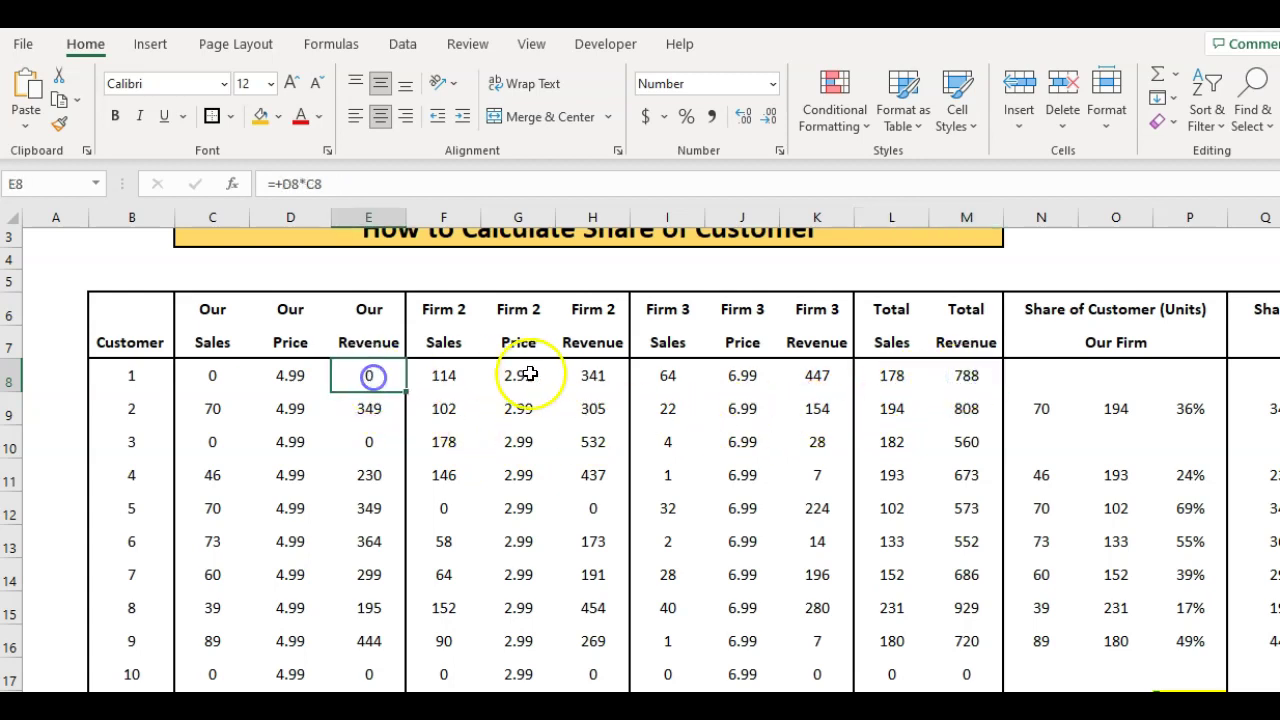
left_click(594, 378)
left_click(783, 374)
left_click(940, 375)
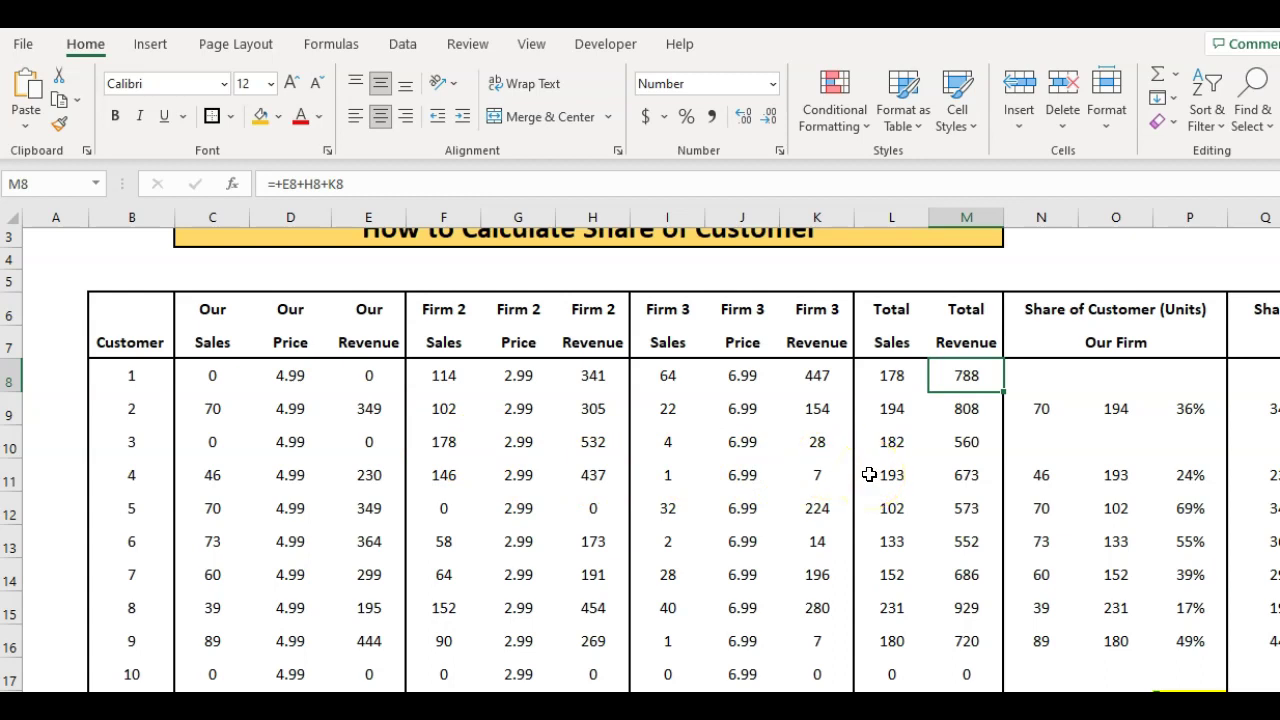
Inspect the IF formula for our firm's units in N8 and the sales cell C8 it refers to.
left_click(1039, 383)
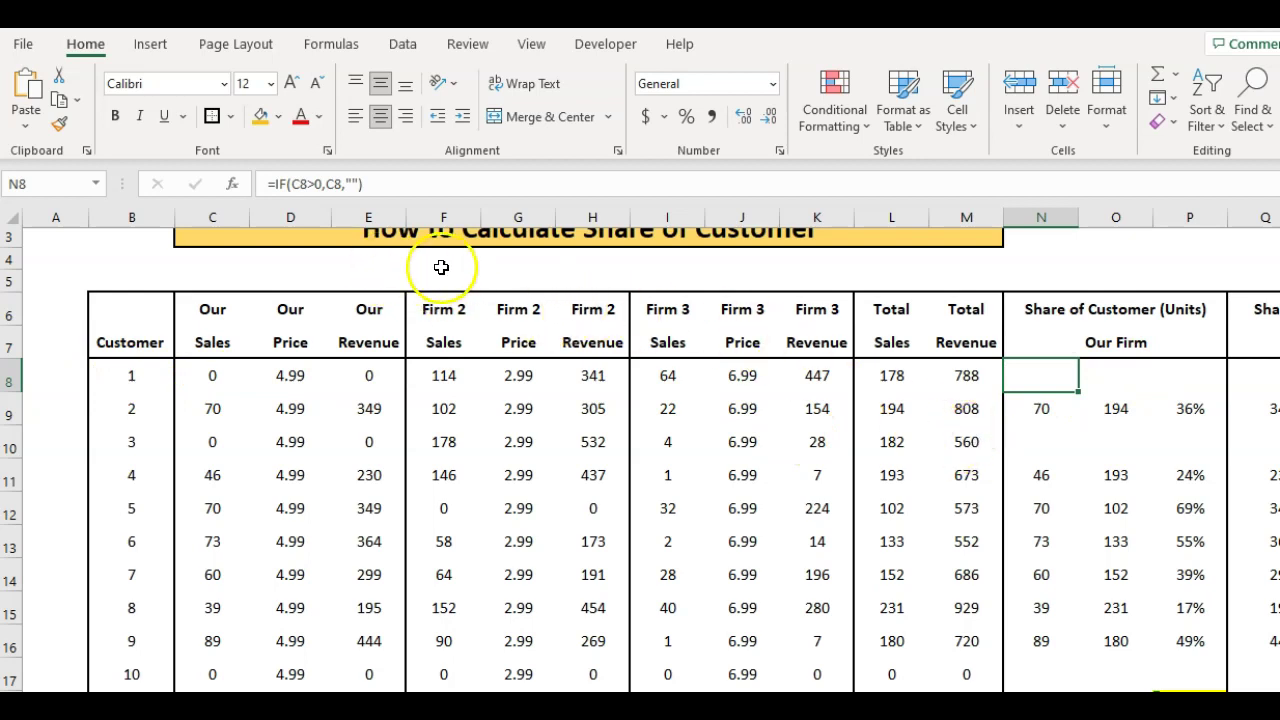
left_click(216, 378)
left_click(1029, 377)
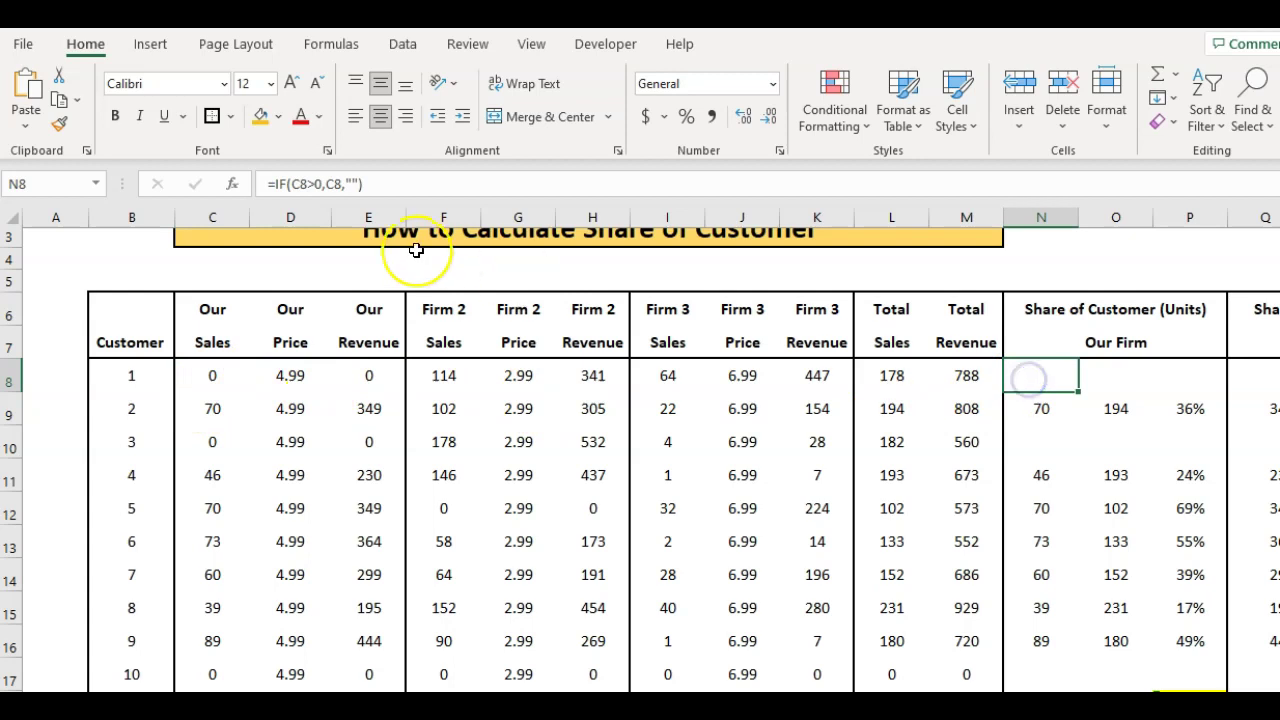
left_click(203, 374)
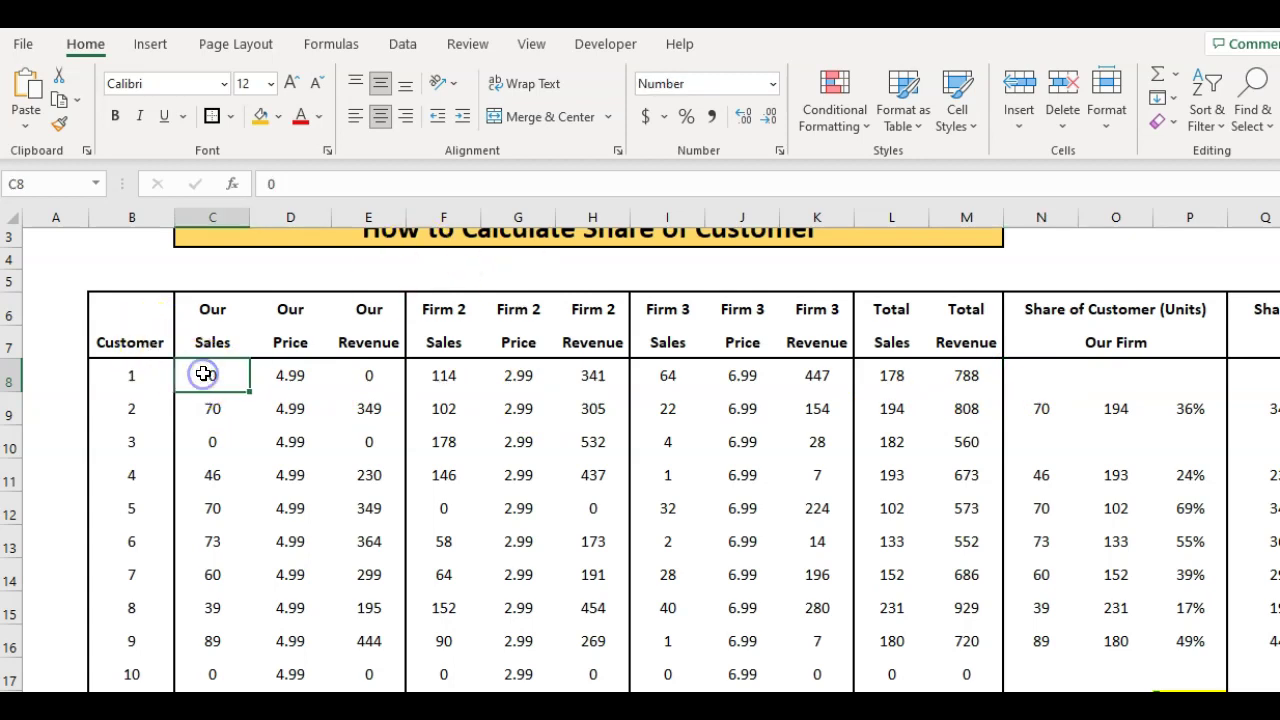
Fill the IF formula from N8 down column N through the customer rows and check the copy in N14.
left_click(1057, 382)
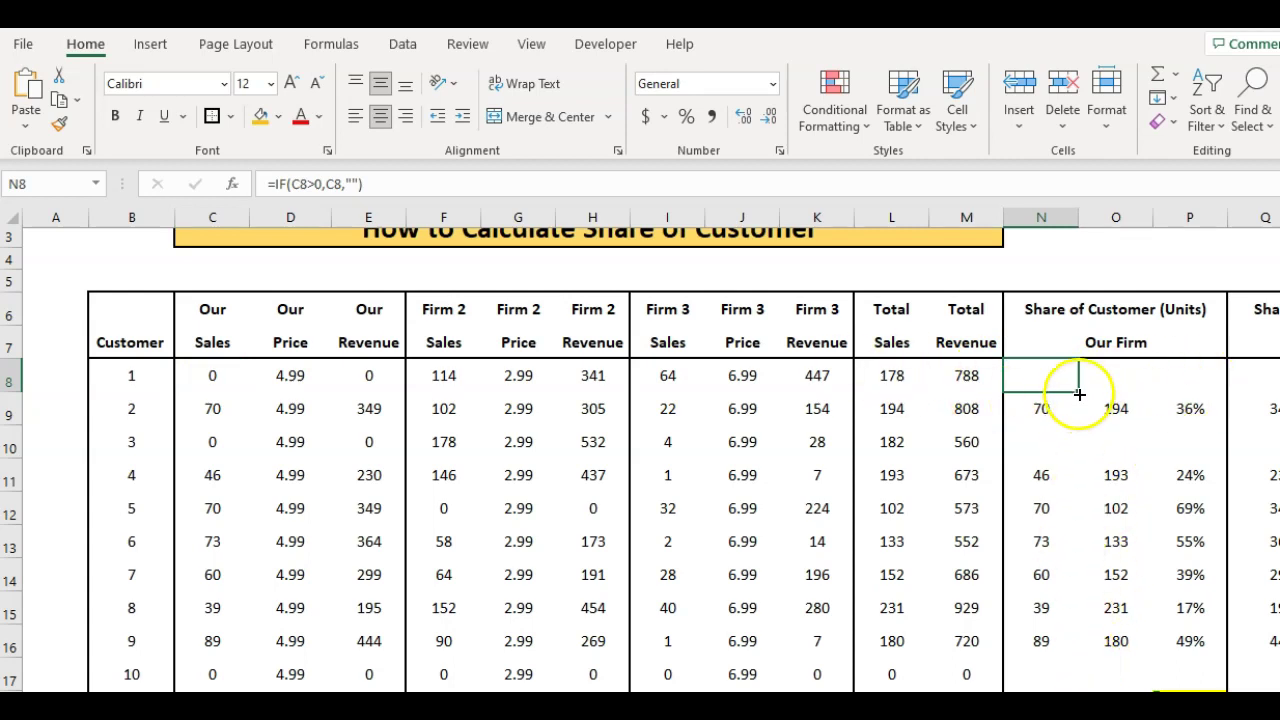
left_click_drag(1078, 391, 1063, 623)
left_click(1058, 505)
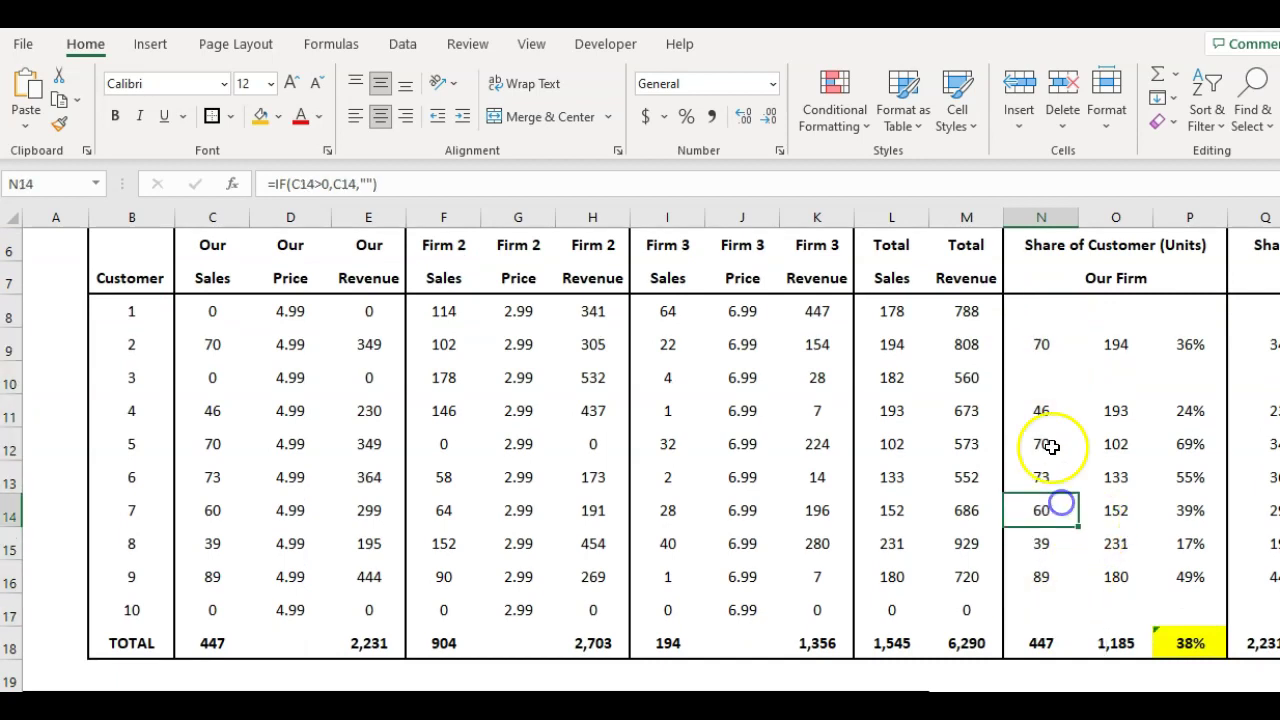
Compare the unit formulas for customers 1 and 2 in N8 and N9, and trace N9 to C9.
left_click(1032, 316)
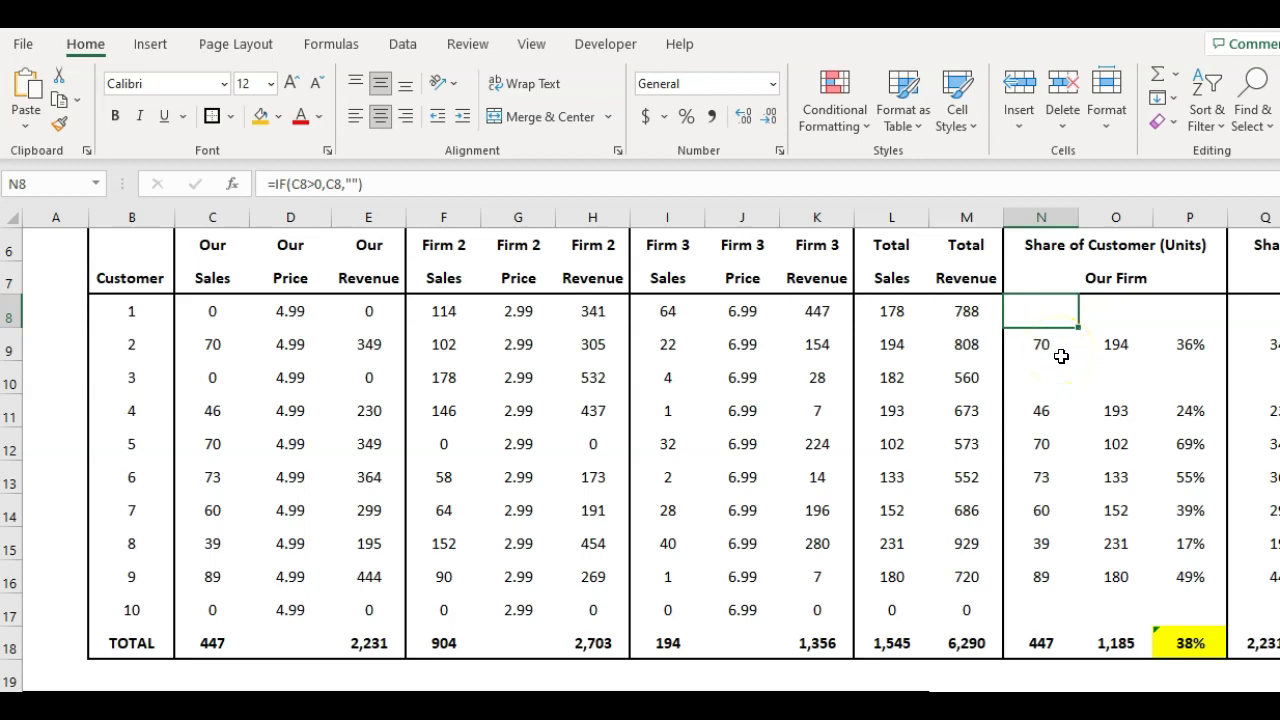
left_click(1047, 346)
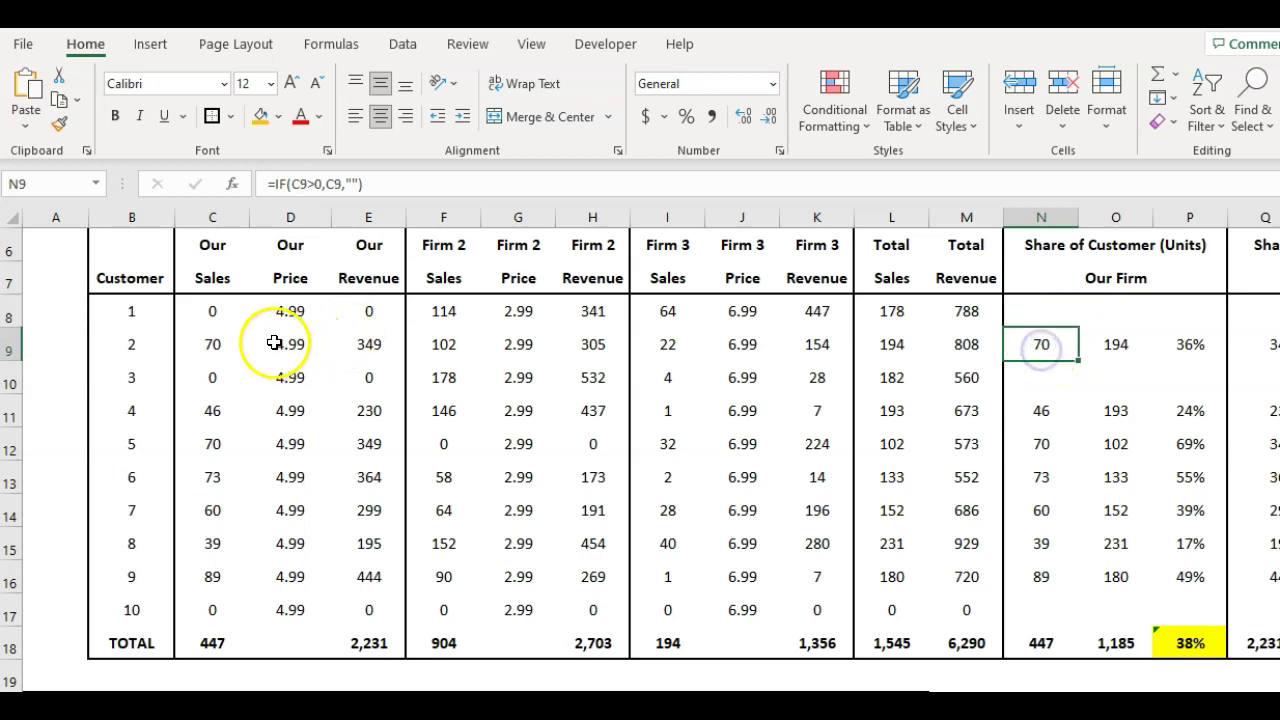
left_click(217, 346)
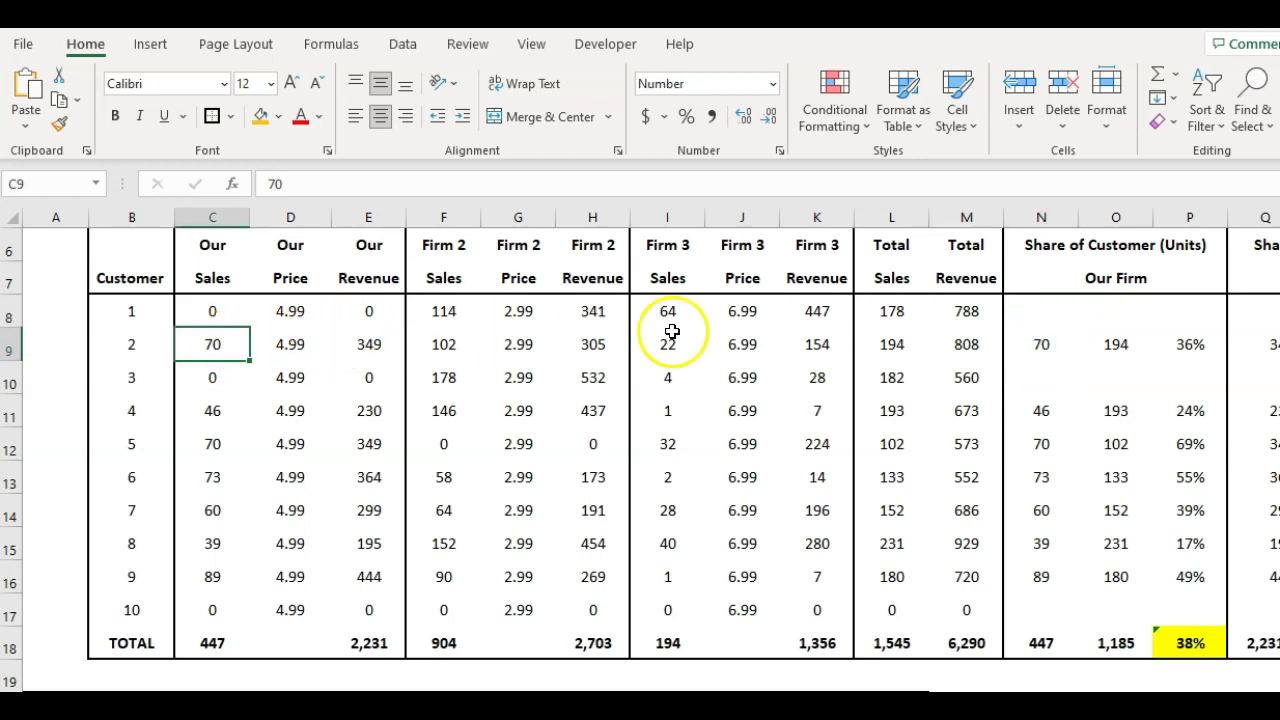
Inspect customer 2's total-units formula in O9 and trace it to cells N9 and L9.
left_click(1111, 346)
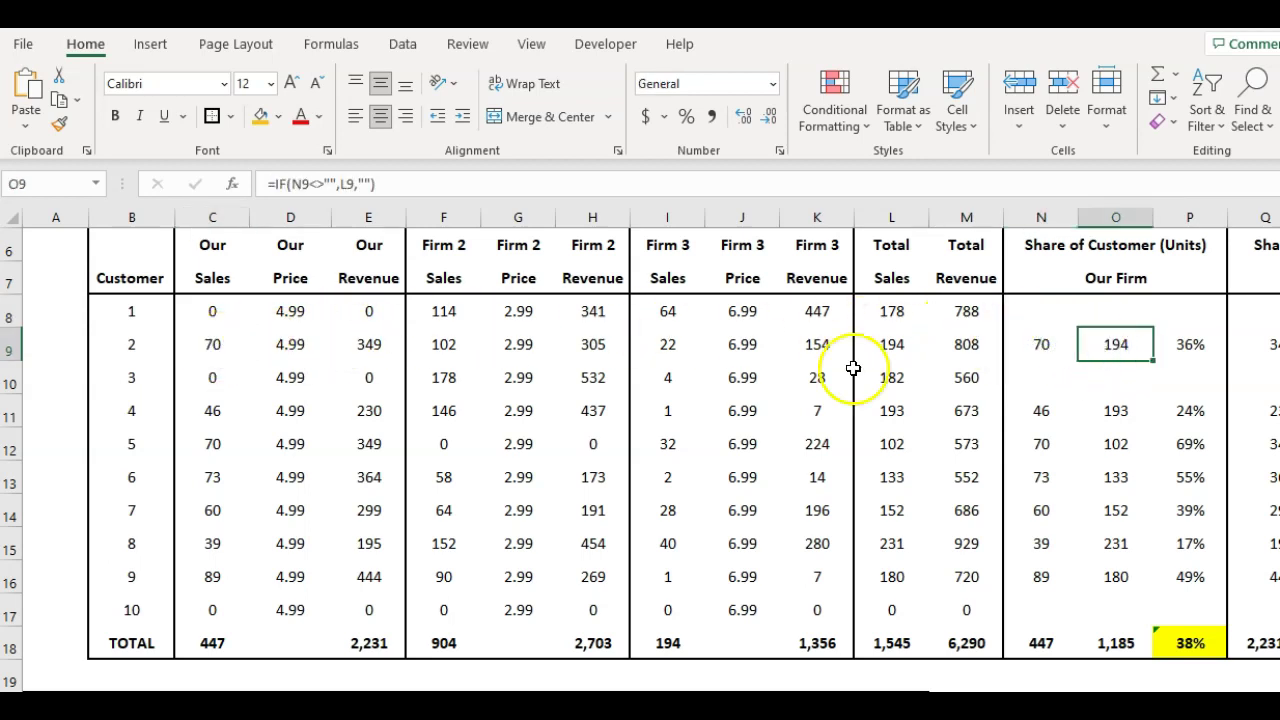
left_click(213, 344)
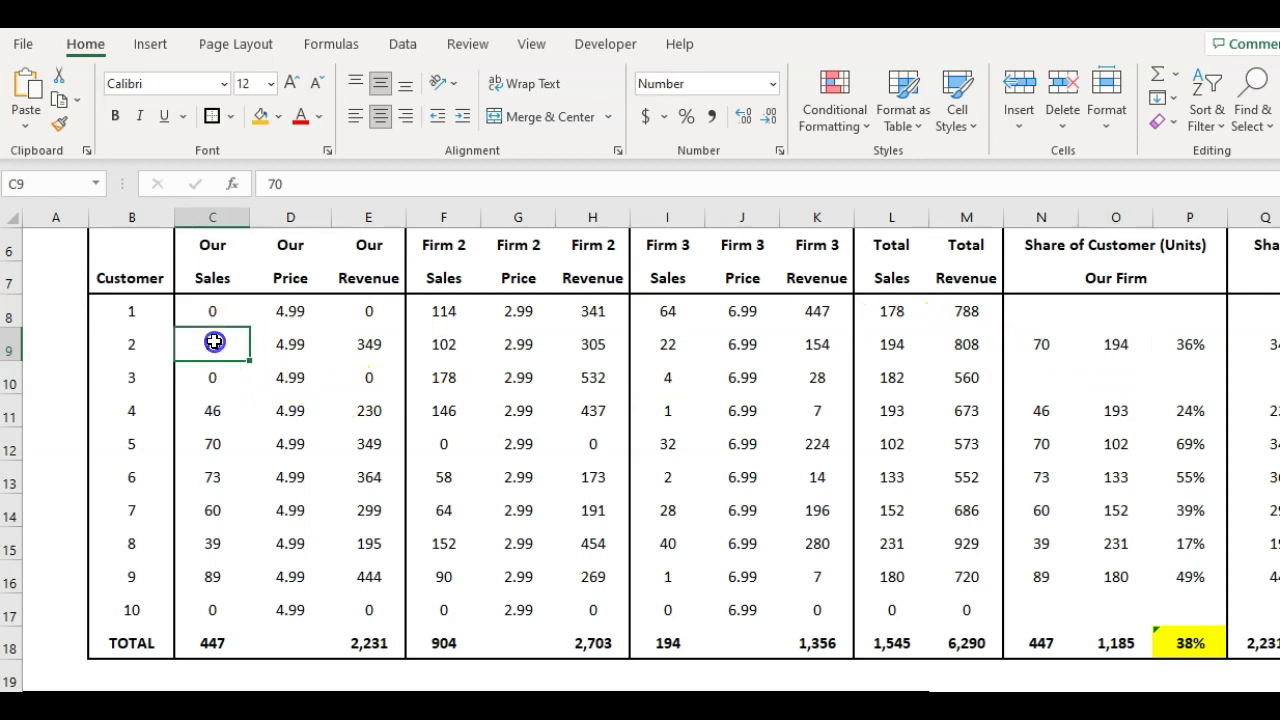
left_click(1103, 346)
scroll(1105, 355, "up", 1)
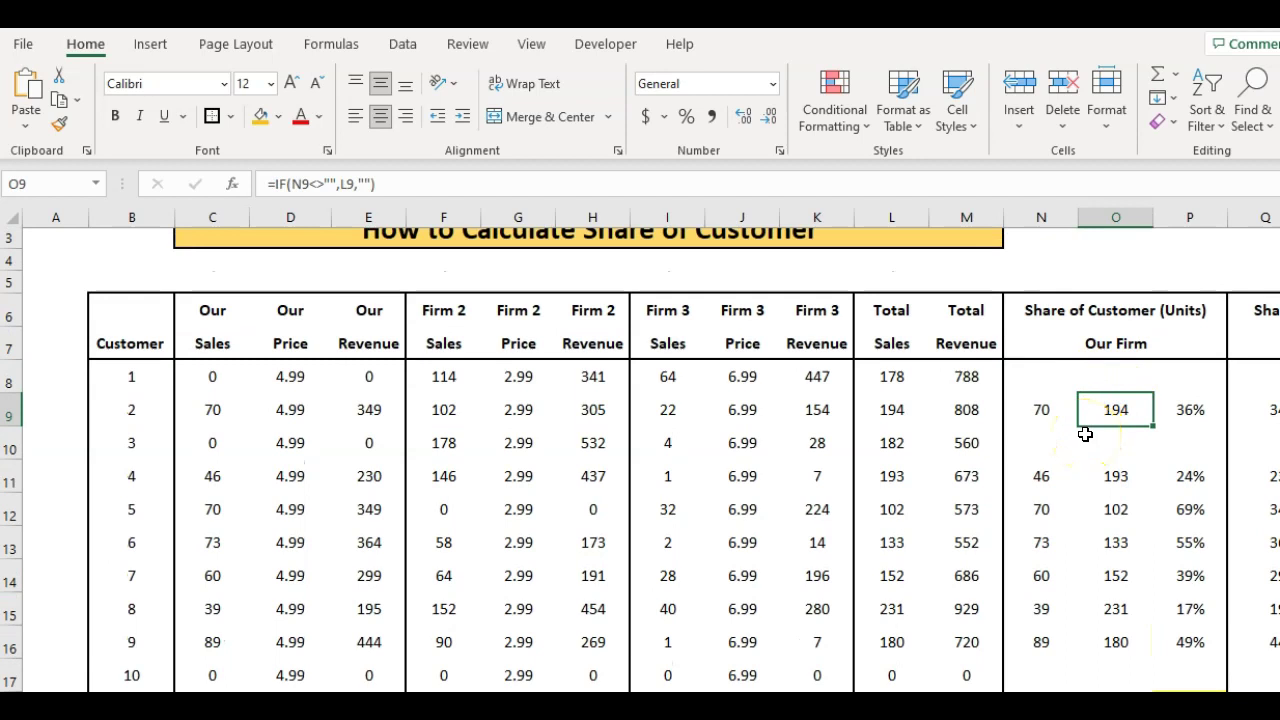
left_click(897, 418)
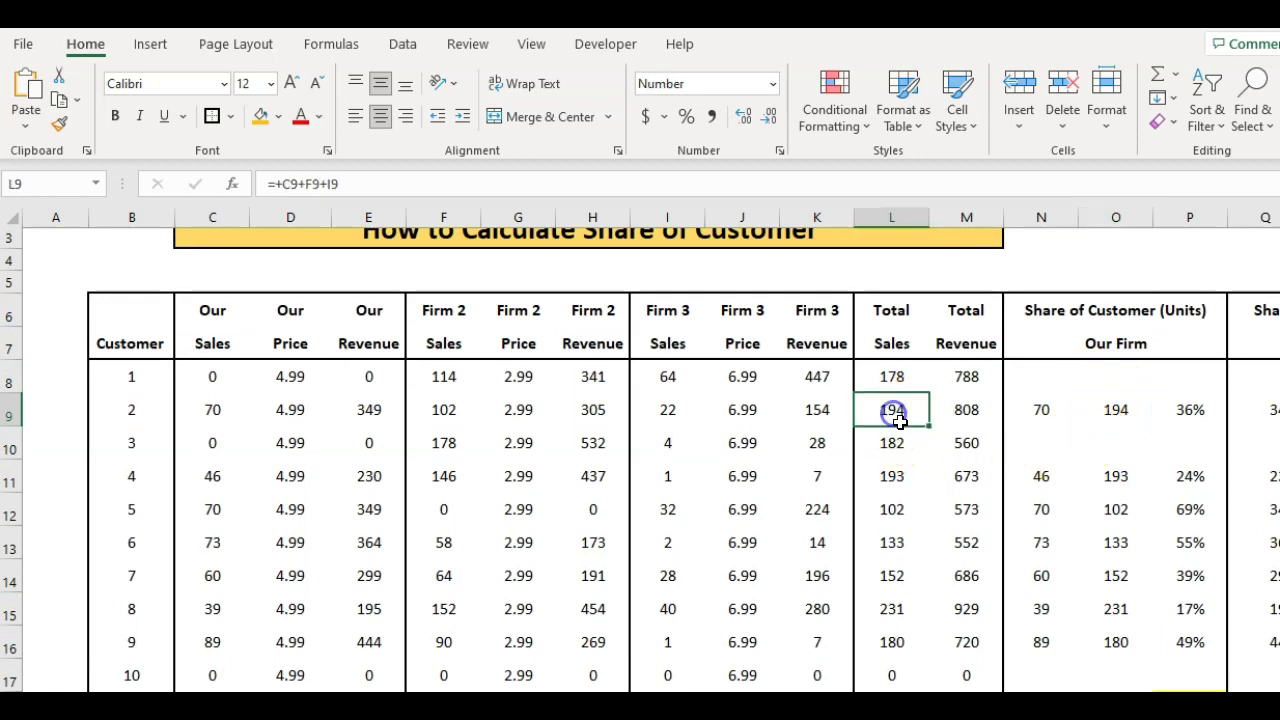
left_click(1035, 418)
left_click(1122, 417)
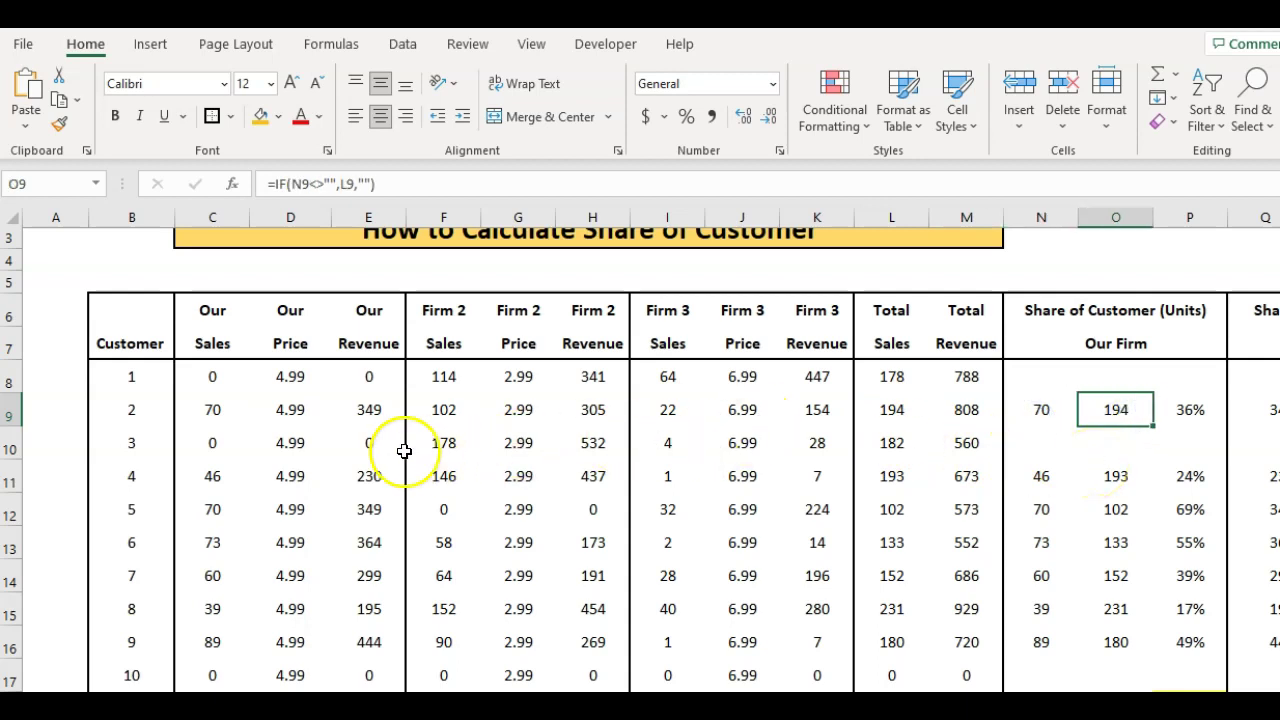
Check the Firm 2 and Firm 3 sales in F9 and I9 that feed the Total Sales formula in L9.
left_click(444, 410)
left_click(666, 410)
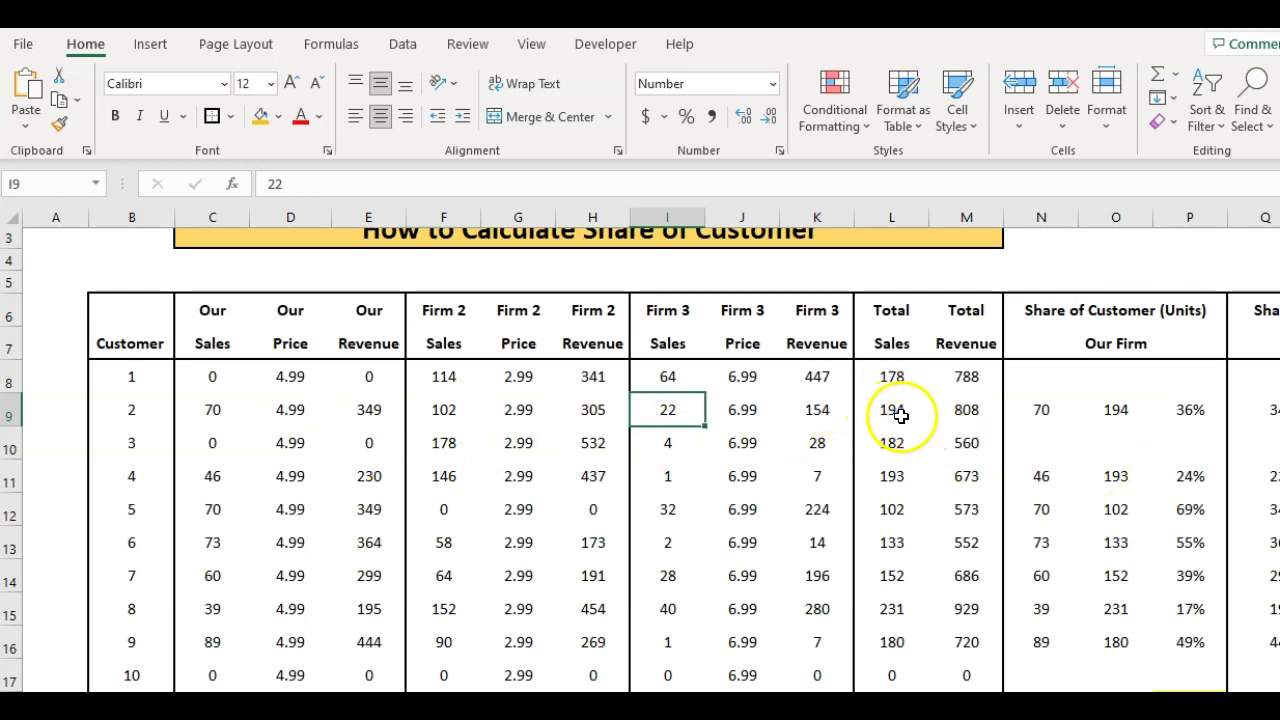
left_click(900, 416)
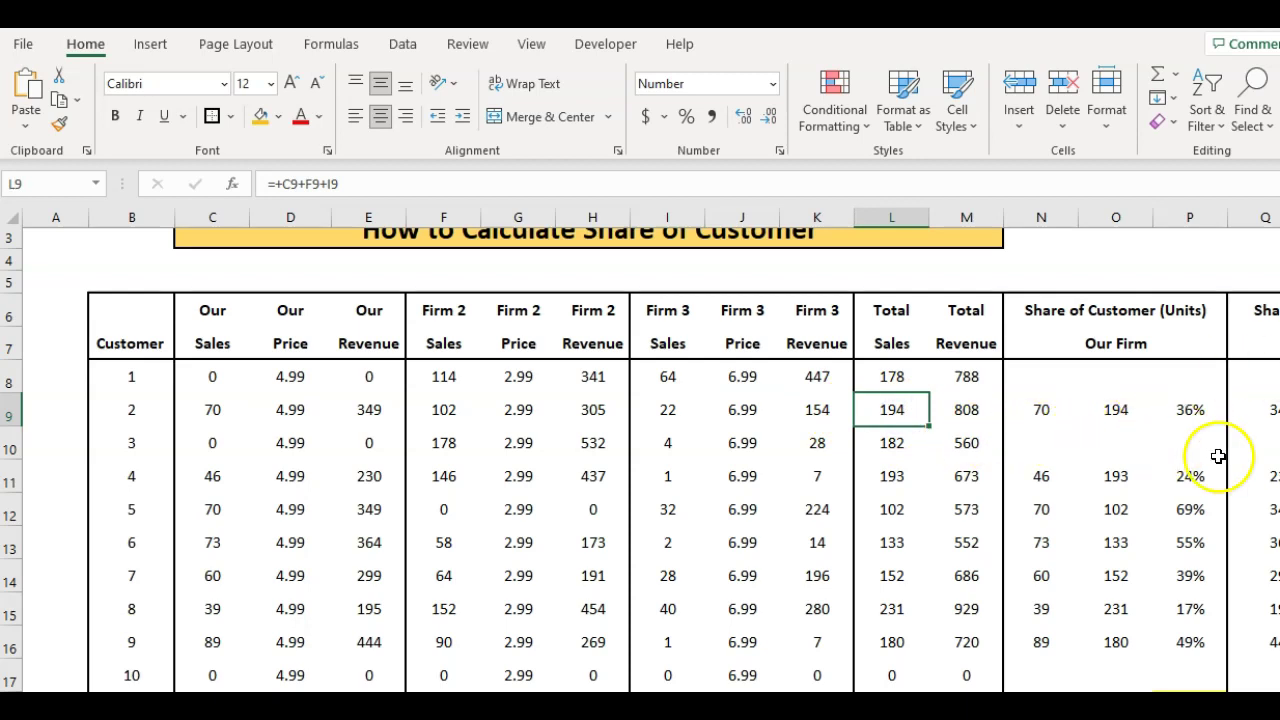
Inspect customer 2's revenue-share formulas in R9 and Q9 and trace them to M9 and E9.
left_click(974, 414)
left_click(1255, 410)
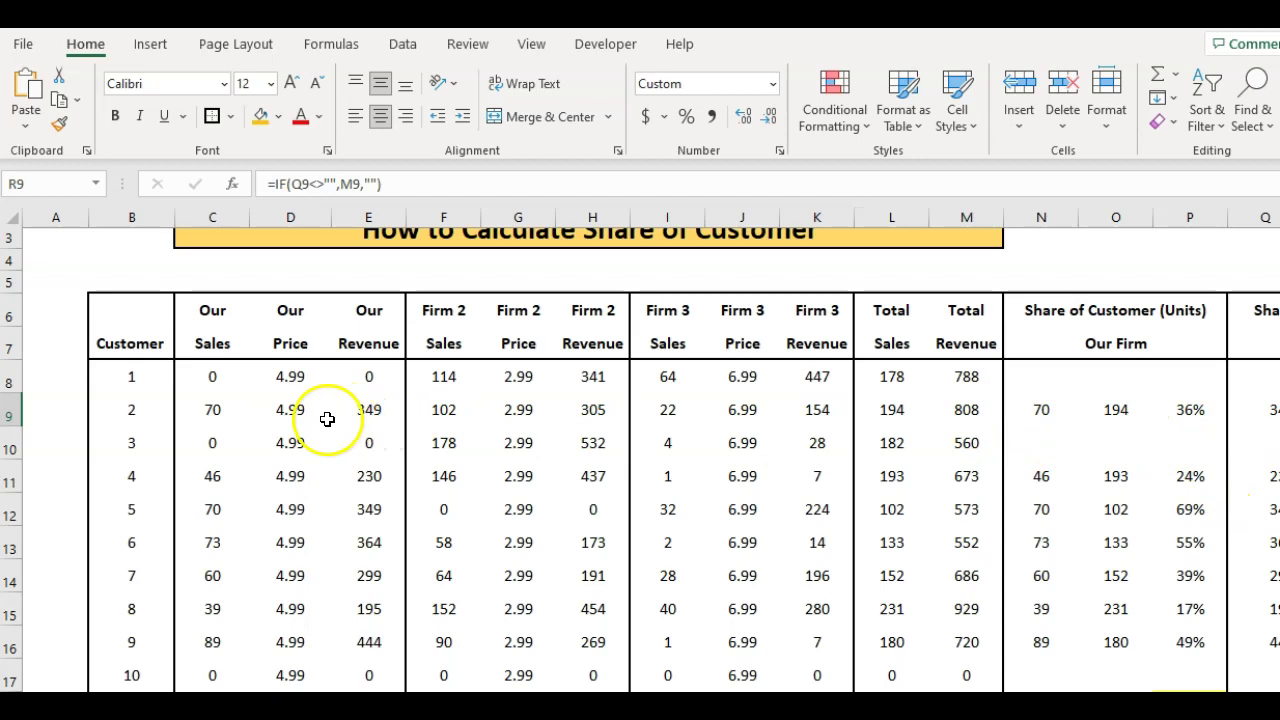
left_click(380, 414)
left_click(1257, 414)
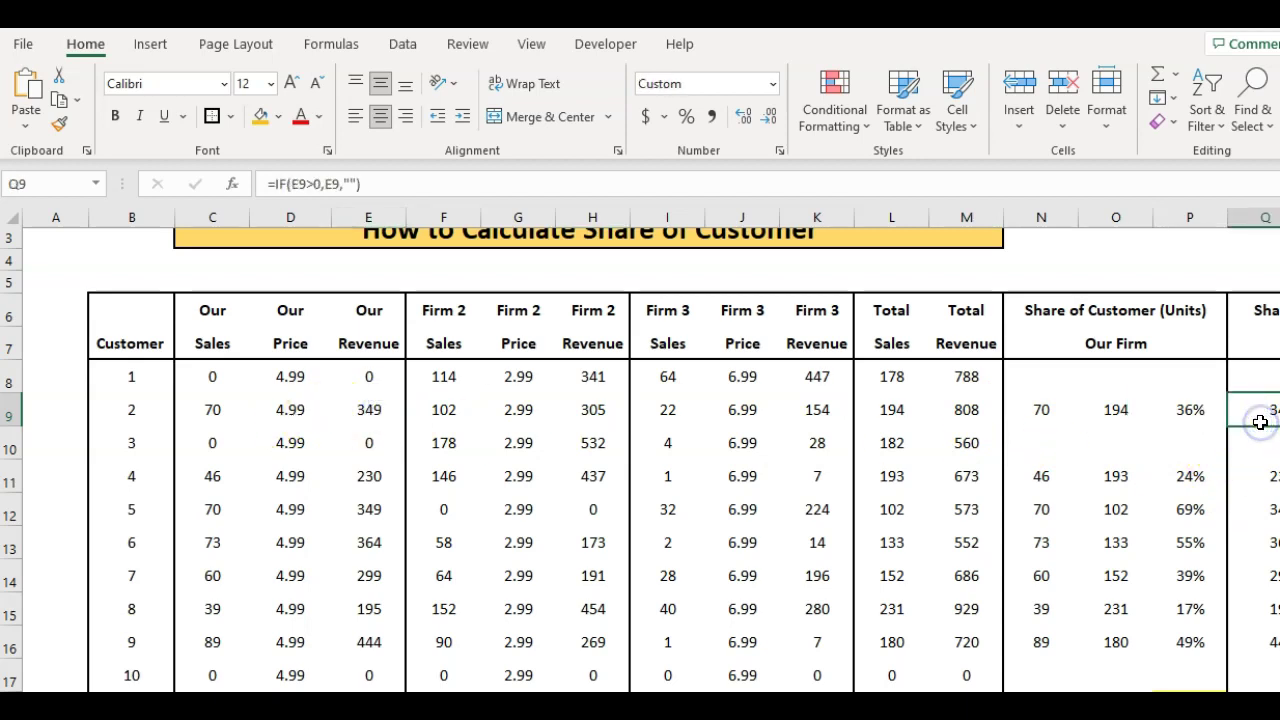
Inspect customer 2's unit share percentage formula in P9 alongside the Share of Customer (Rev) columns.
left_click(1188, 411)
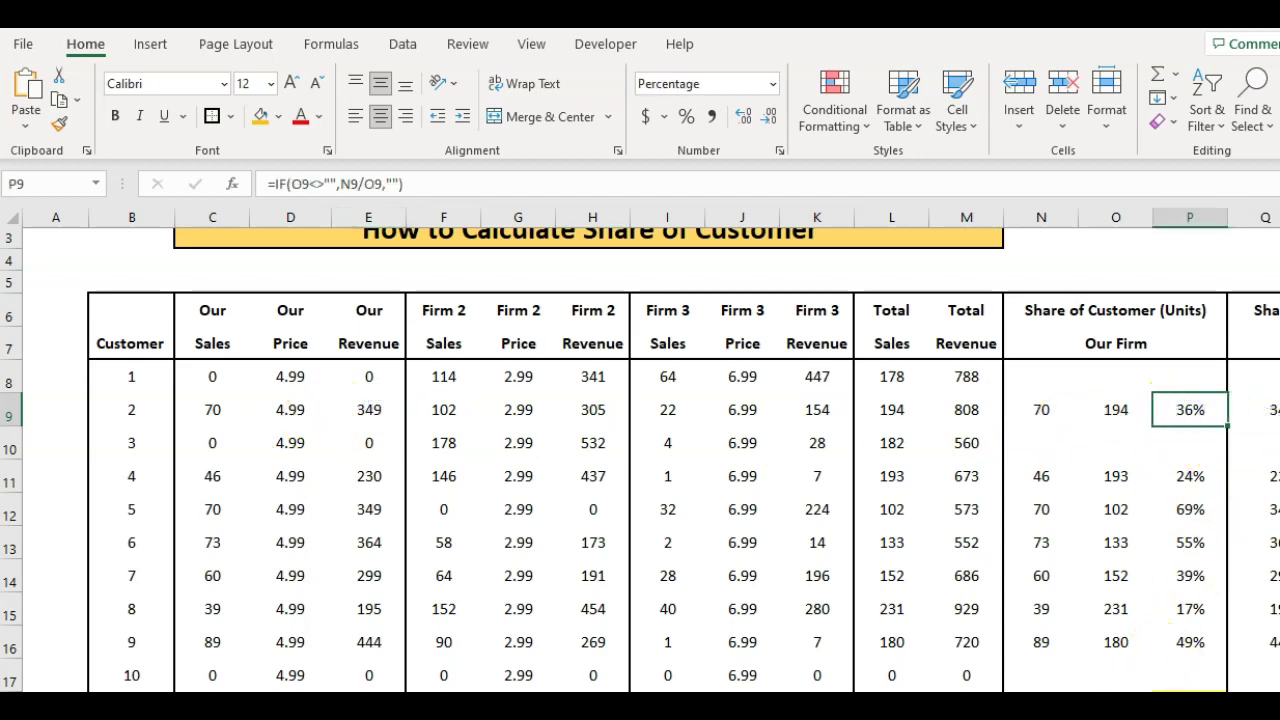
scroll(650, 450, "right", 4)
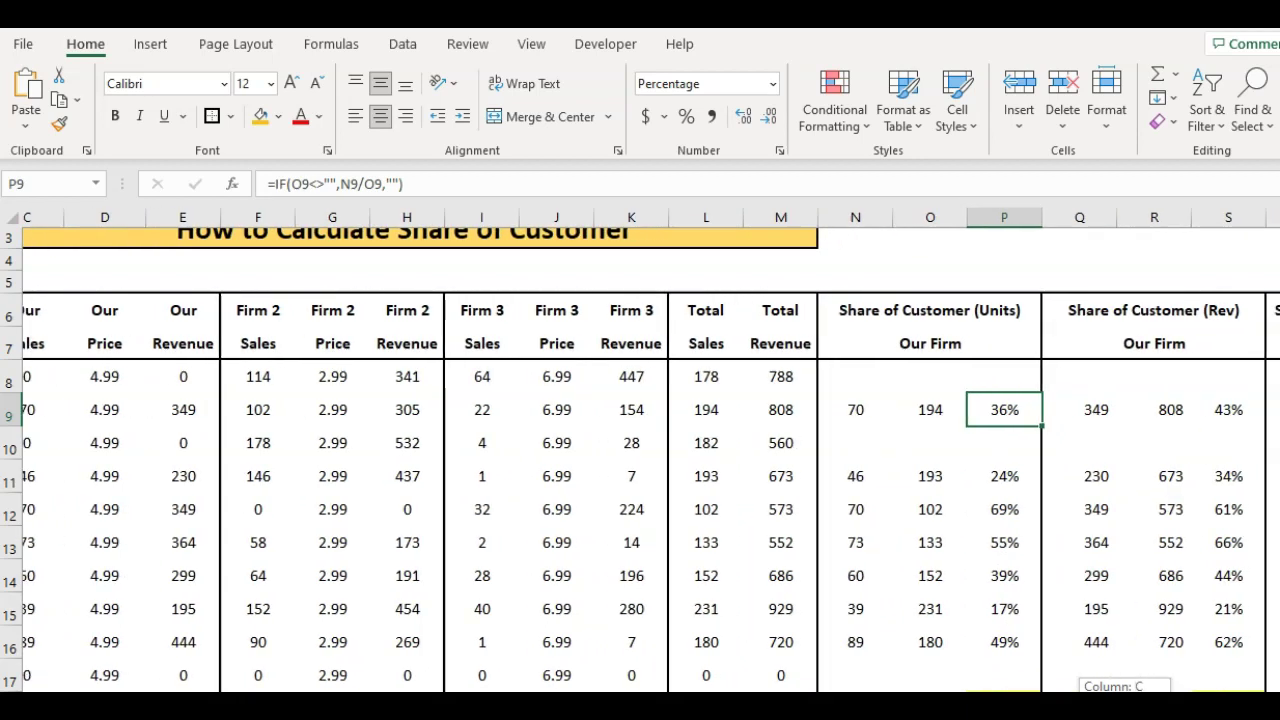
Inspect customer 2's revenue share percentage formula for our firm in S9.
scroll(1229, 687, "right", 3)
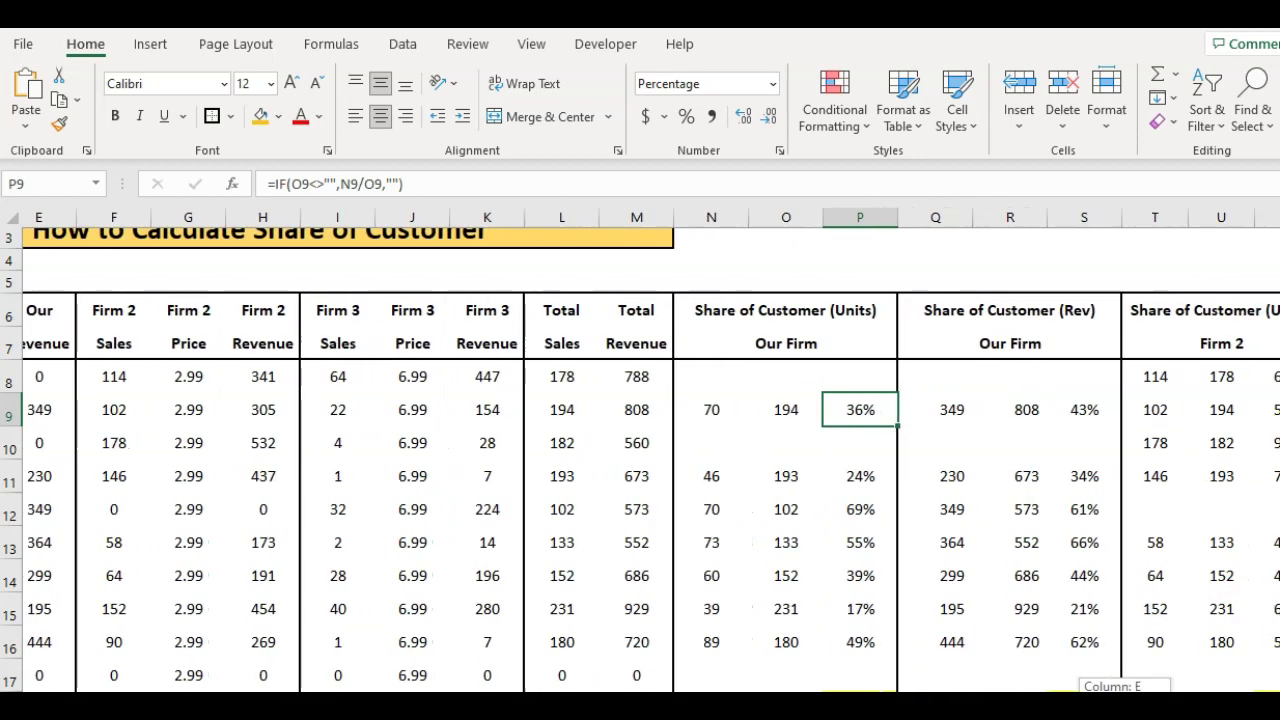
scroll(1229, 687, "right", 1)
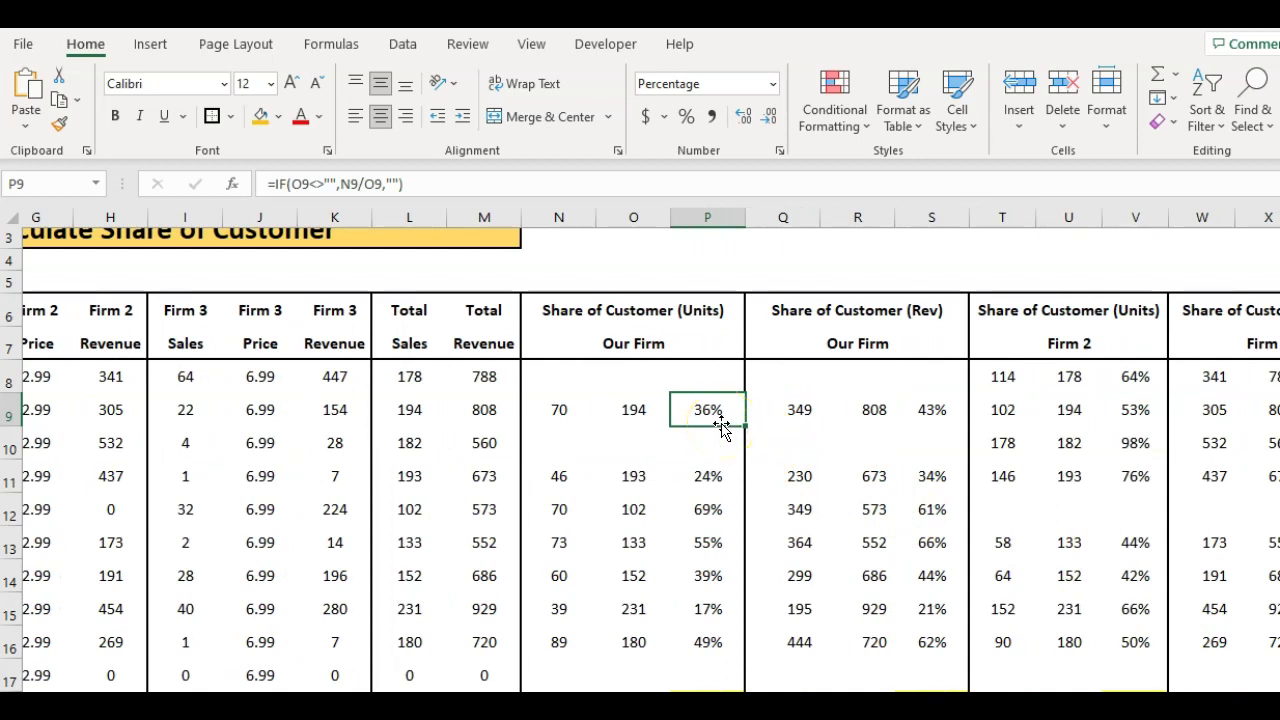
left_click(931, 410)
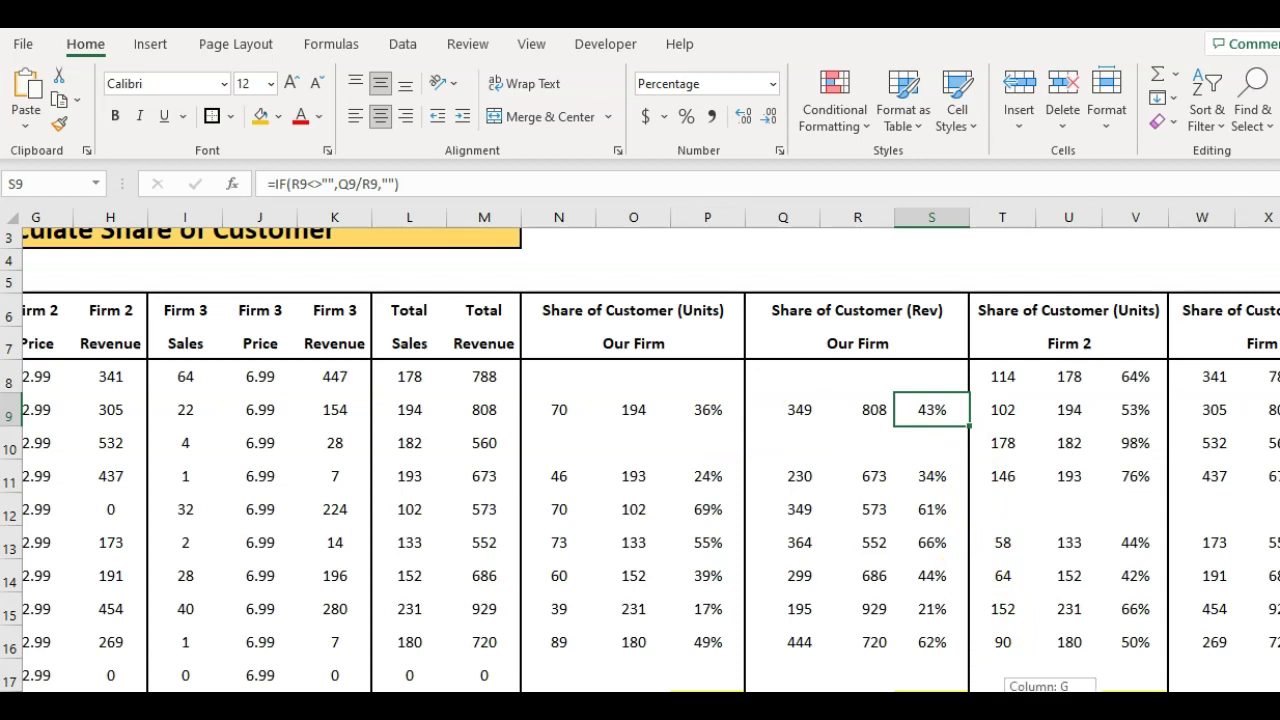
Check our firm's revenue share percentage formulas for the other customers in S11, S12 and S13.
scroll(650, 450, "right", 2)
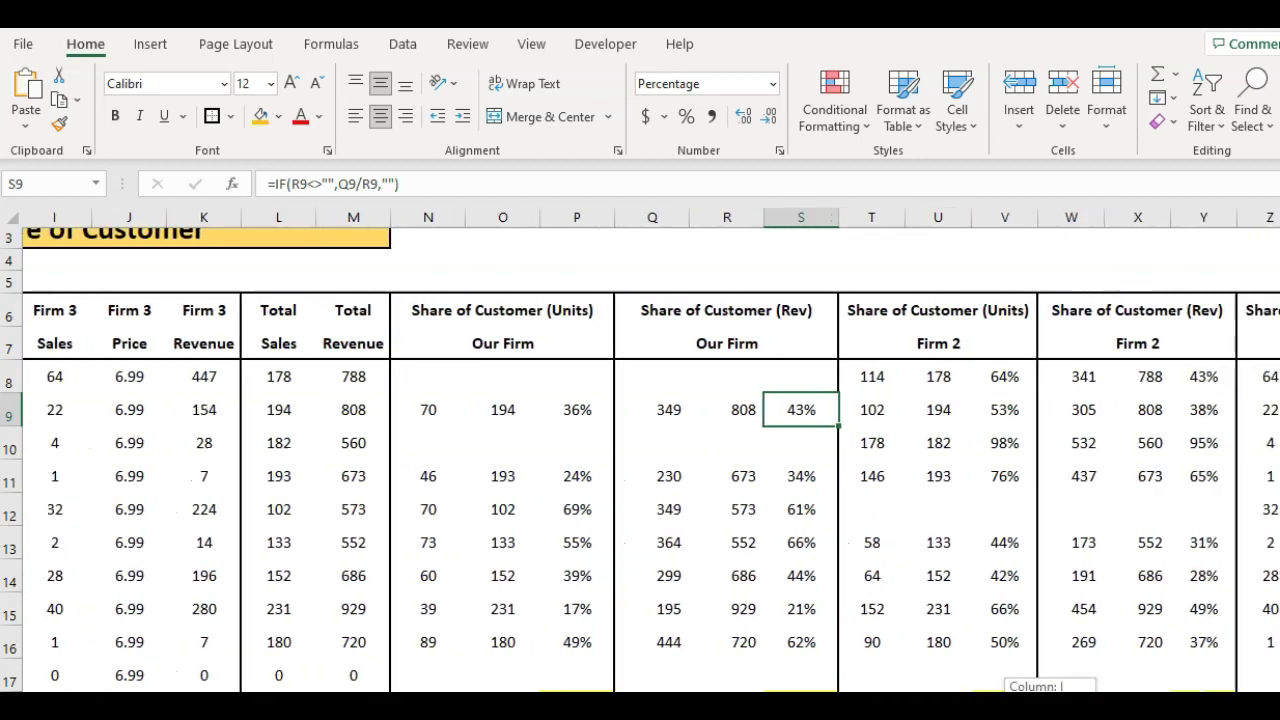
scroll(714, 523, "down", 2)
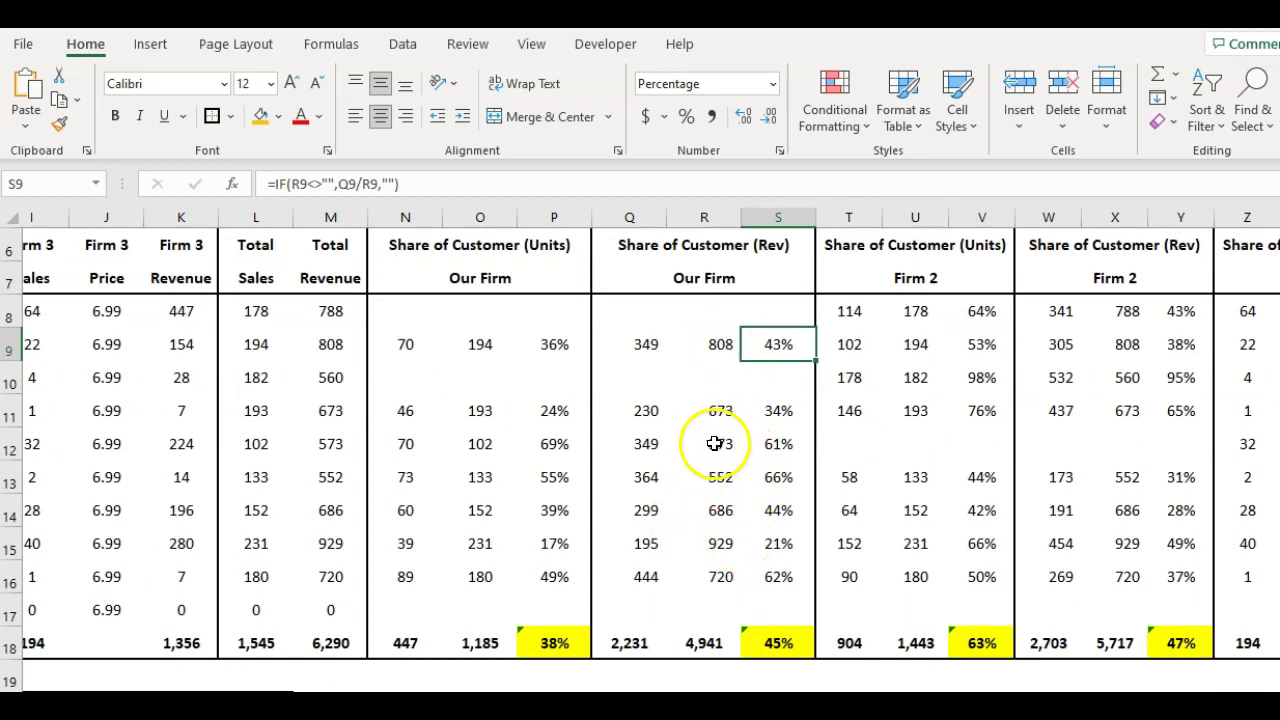
left_click(771, 412)
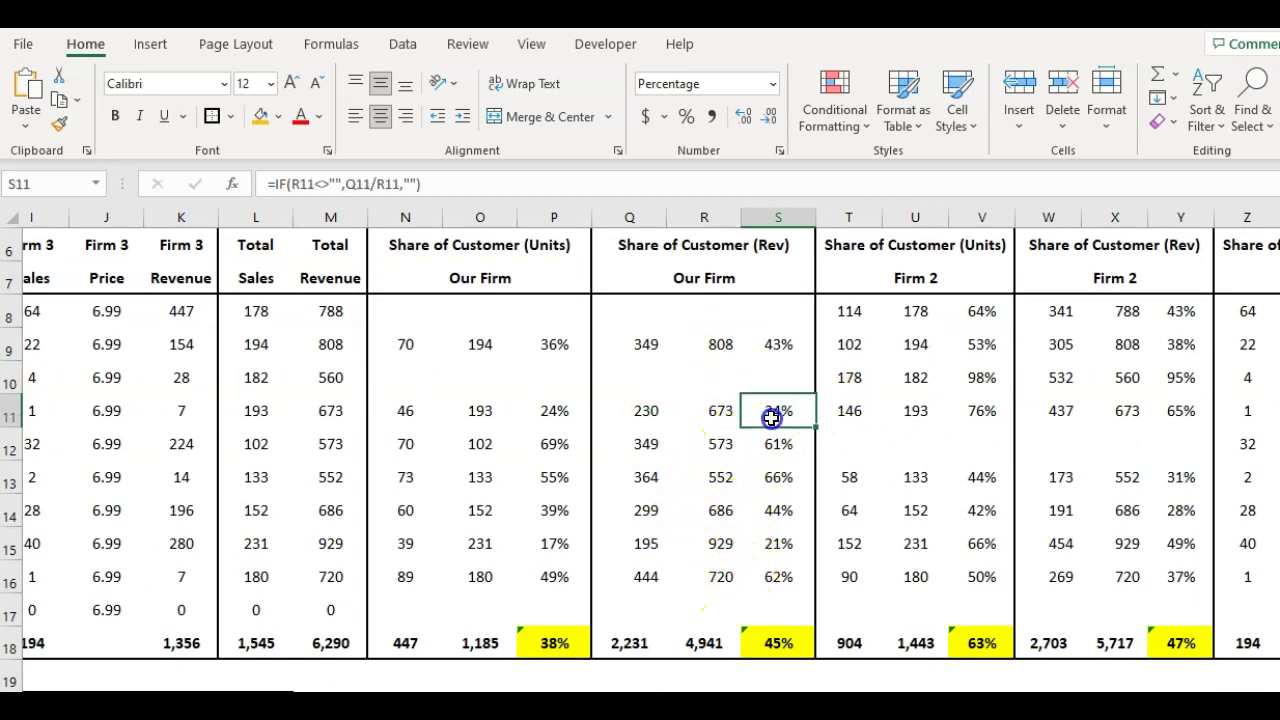
left_click(769, 446)
left_click(767, 479)
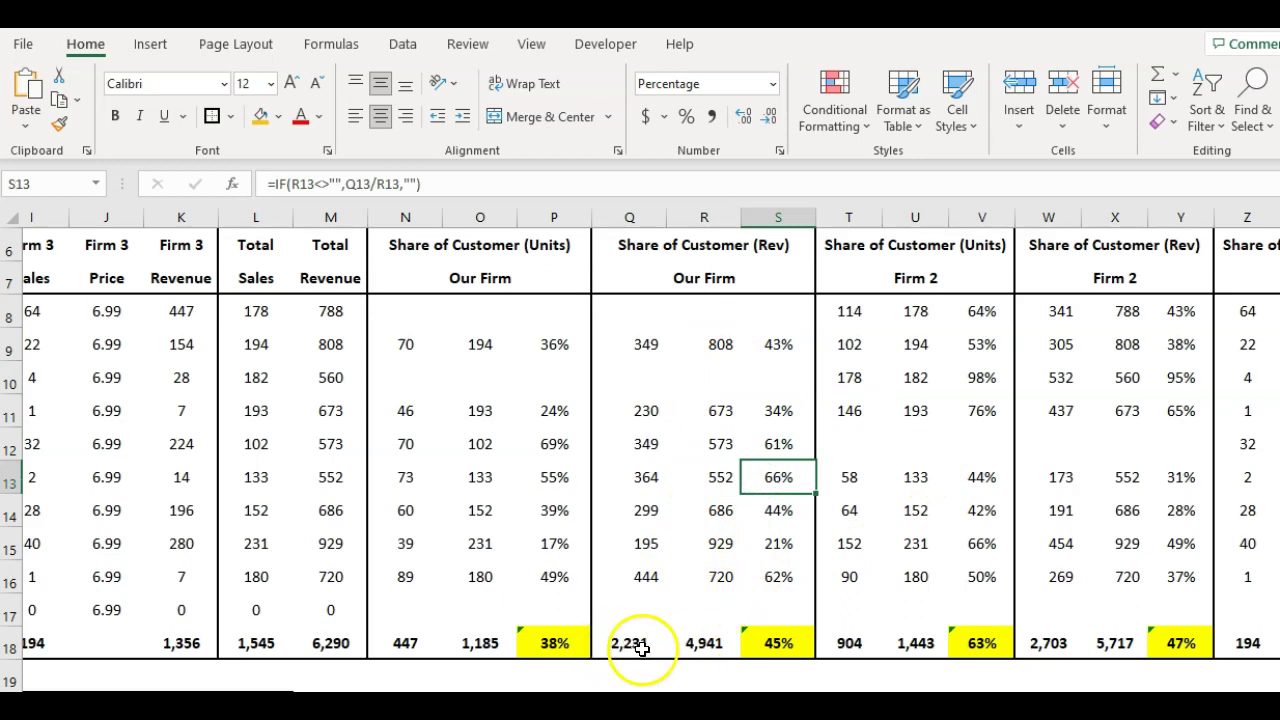
Inspect the SUM formulas in Q18 and R18 that total our firm's revenue and its customers' total revenue.
left_click(707, 645)
left_click(629, 645)
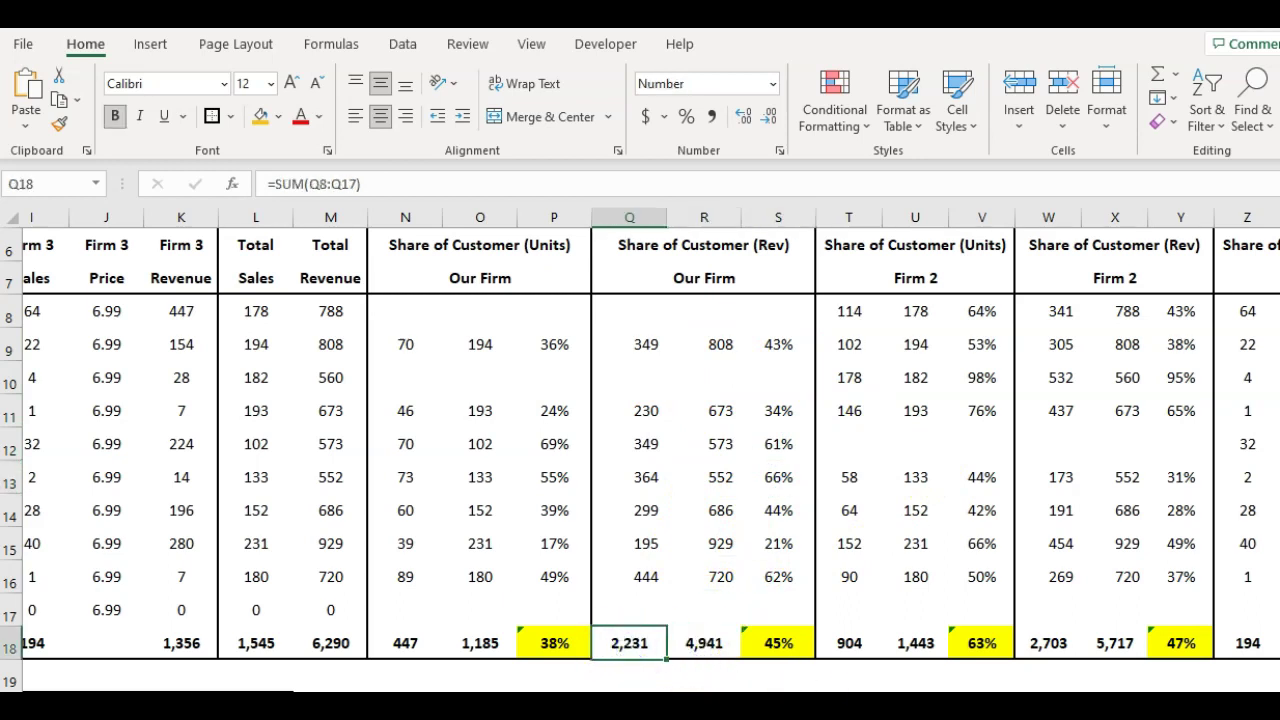
left_click(687, 642)
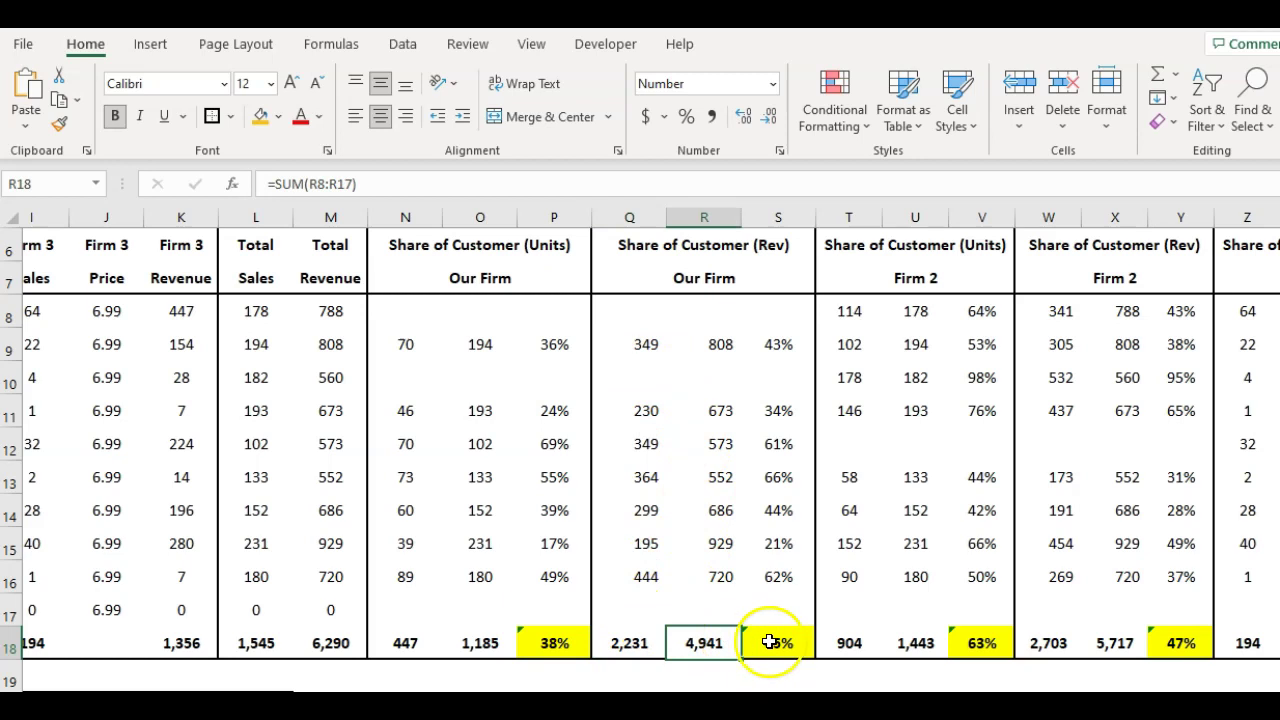
left_click(649, 643)
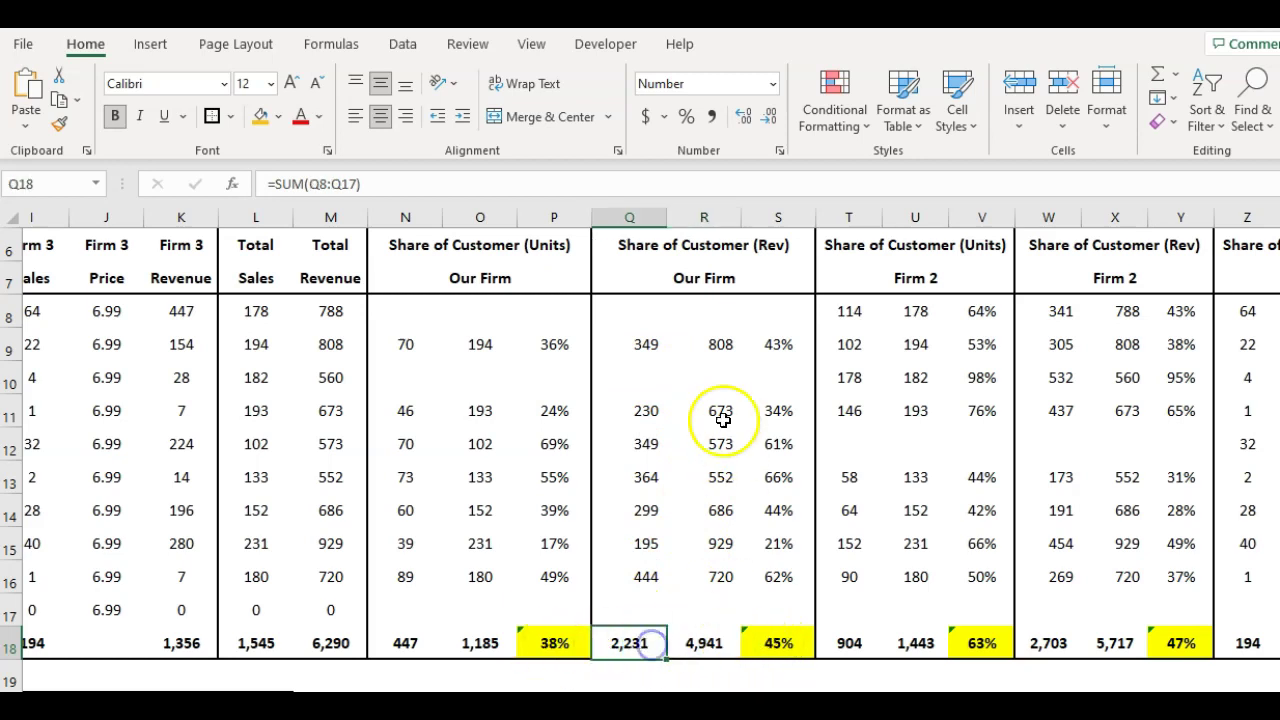
Compare our firm's overall unit share formula in P18 with the overall revenue share formula in S18, checking Q13 and S14 as examples.
left_click(537, 640)
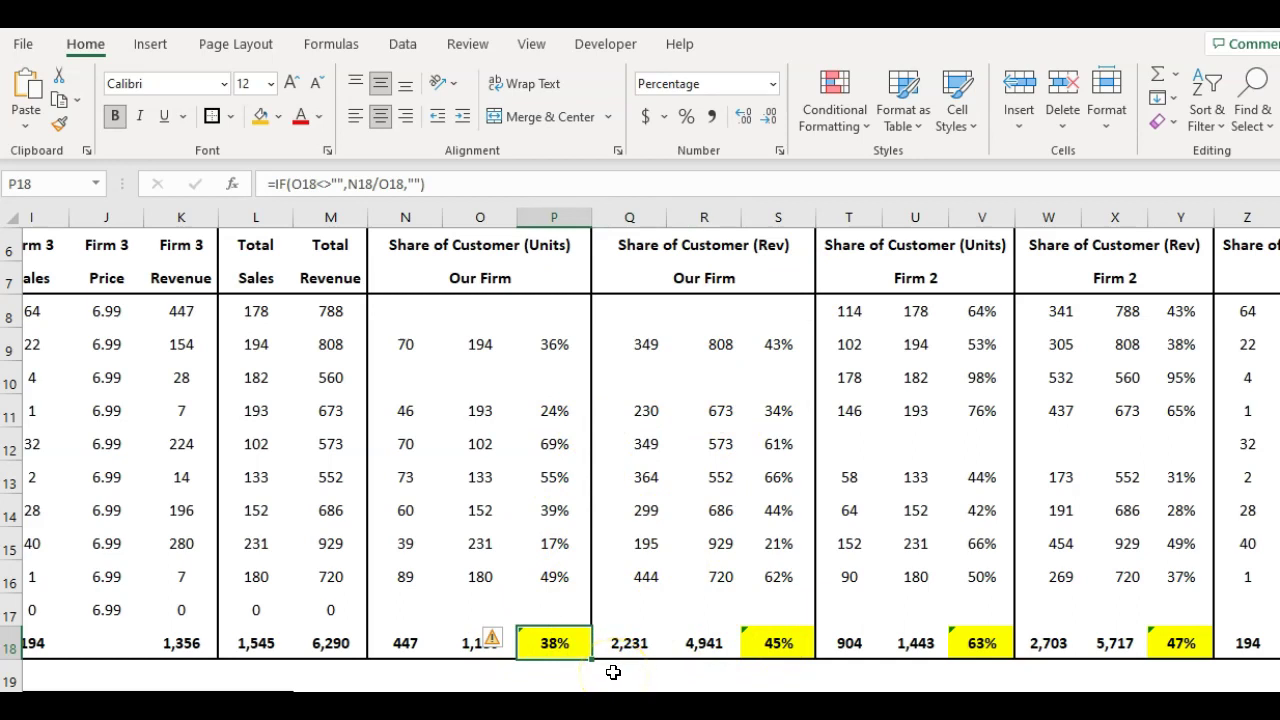
left_click(648, 477)
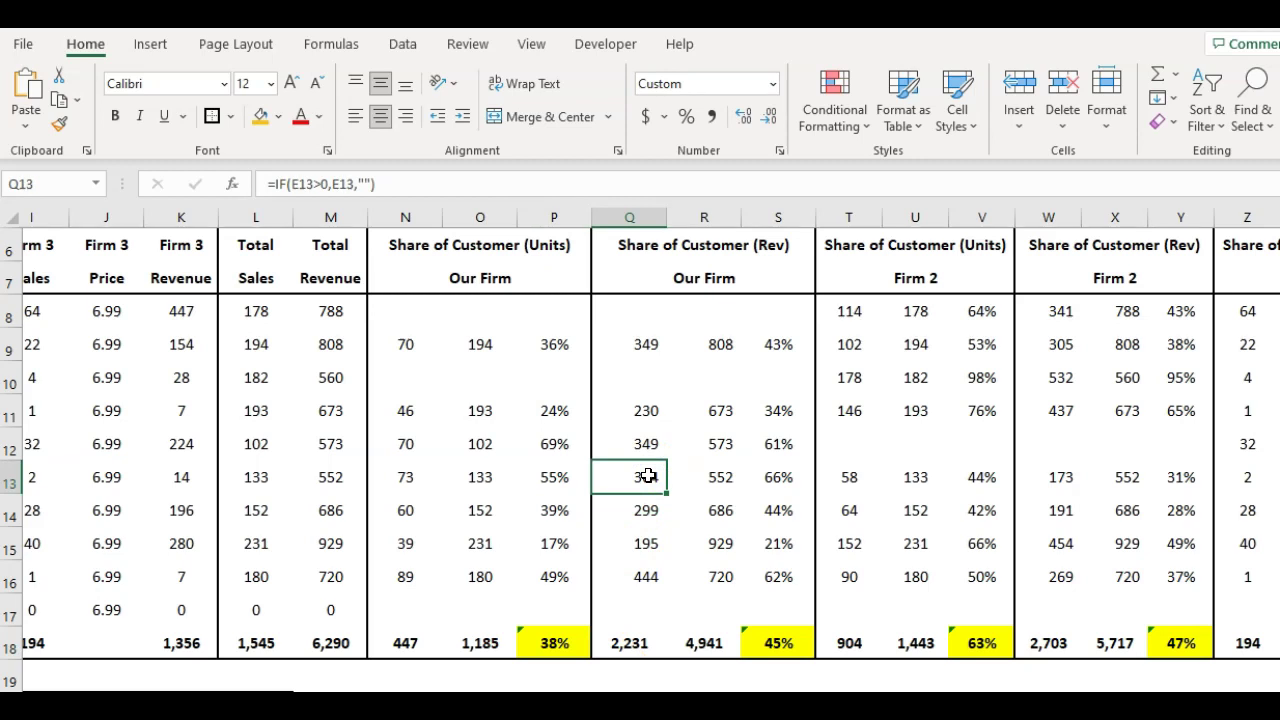
left_click(768, 643)
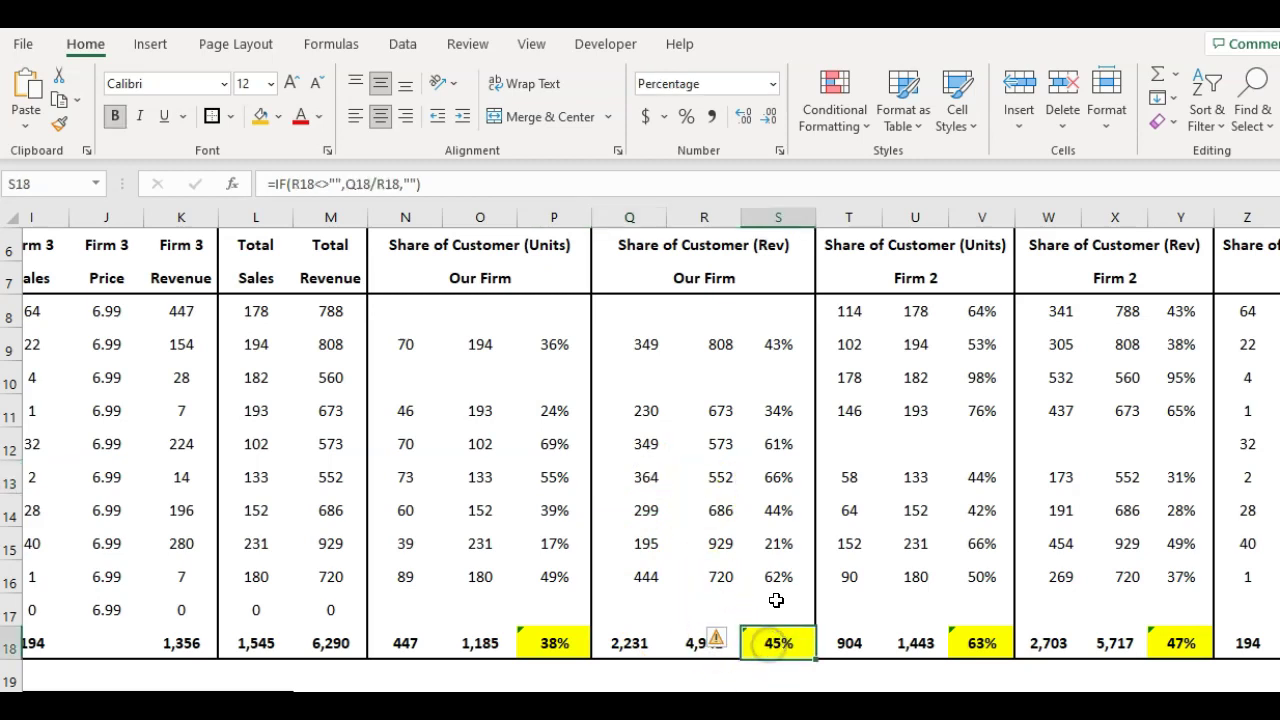
left_click(745, 505)
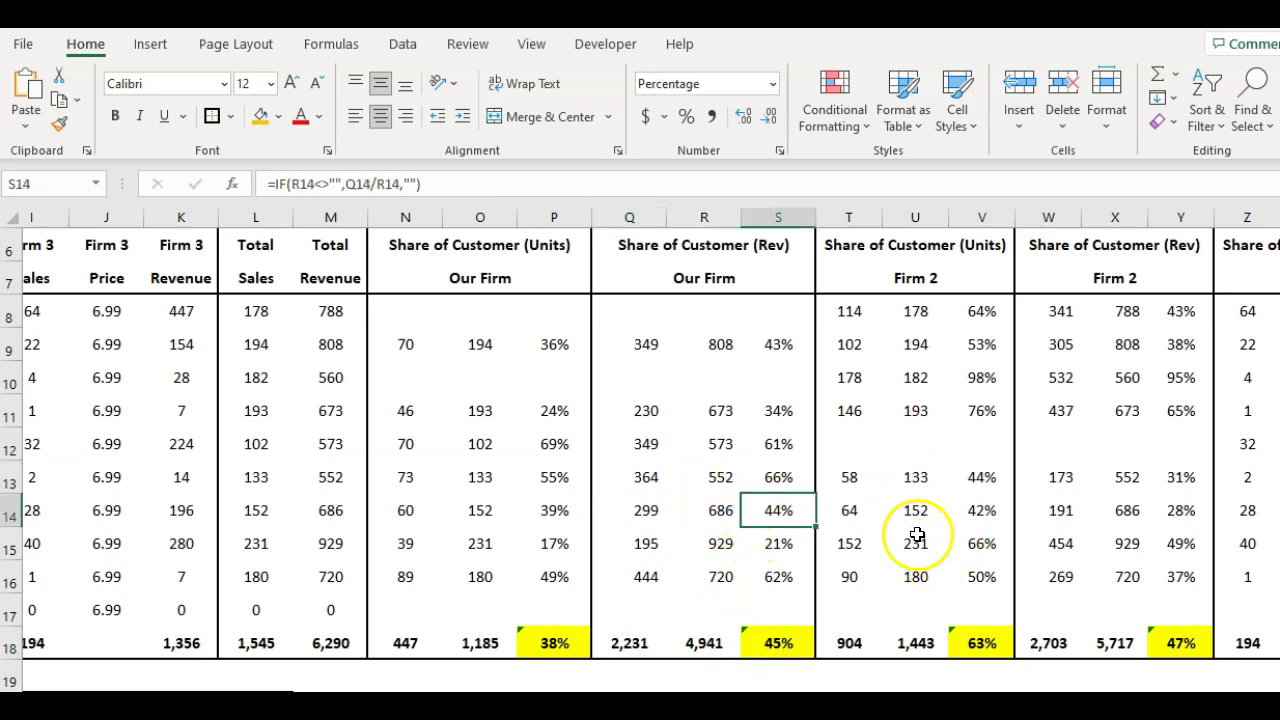
Review the Share of Customer columns for Firm 2 and Firm 3, including Firm 2's unit share formula in V16.
scroll(955, 480, "up", 1)
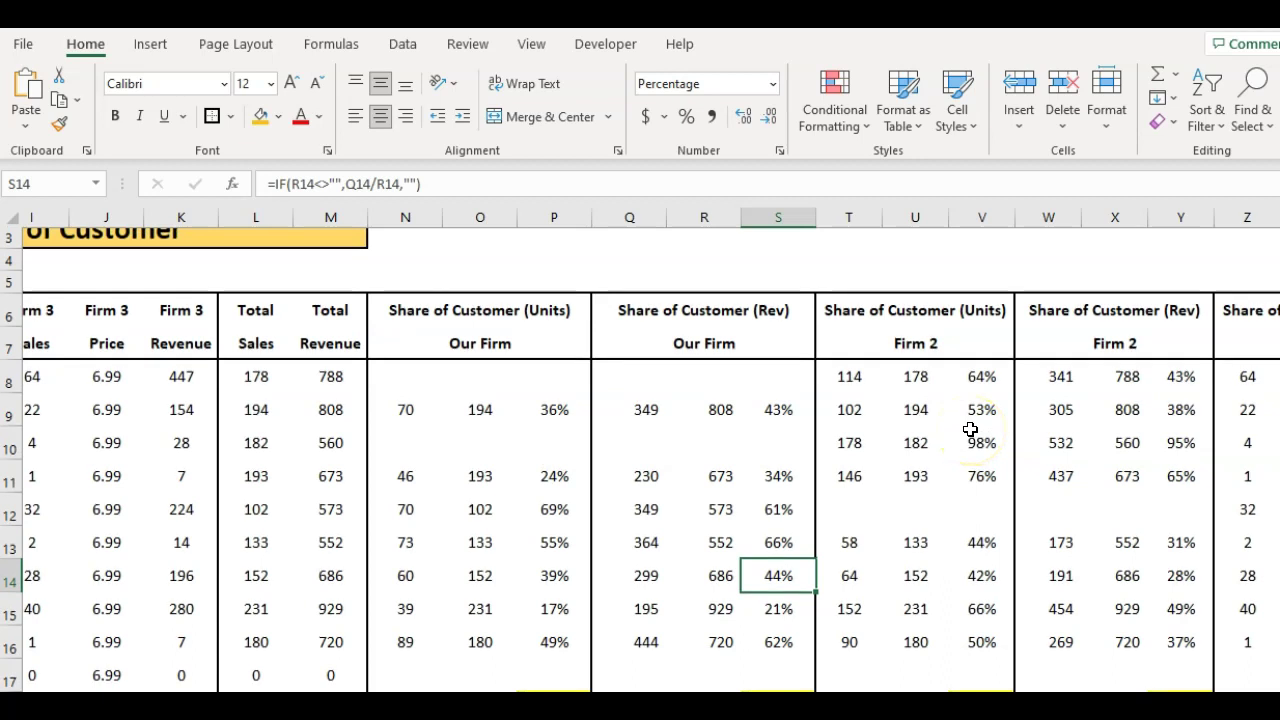
scroll(970, 430, "down", 1)
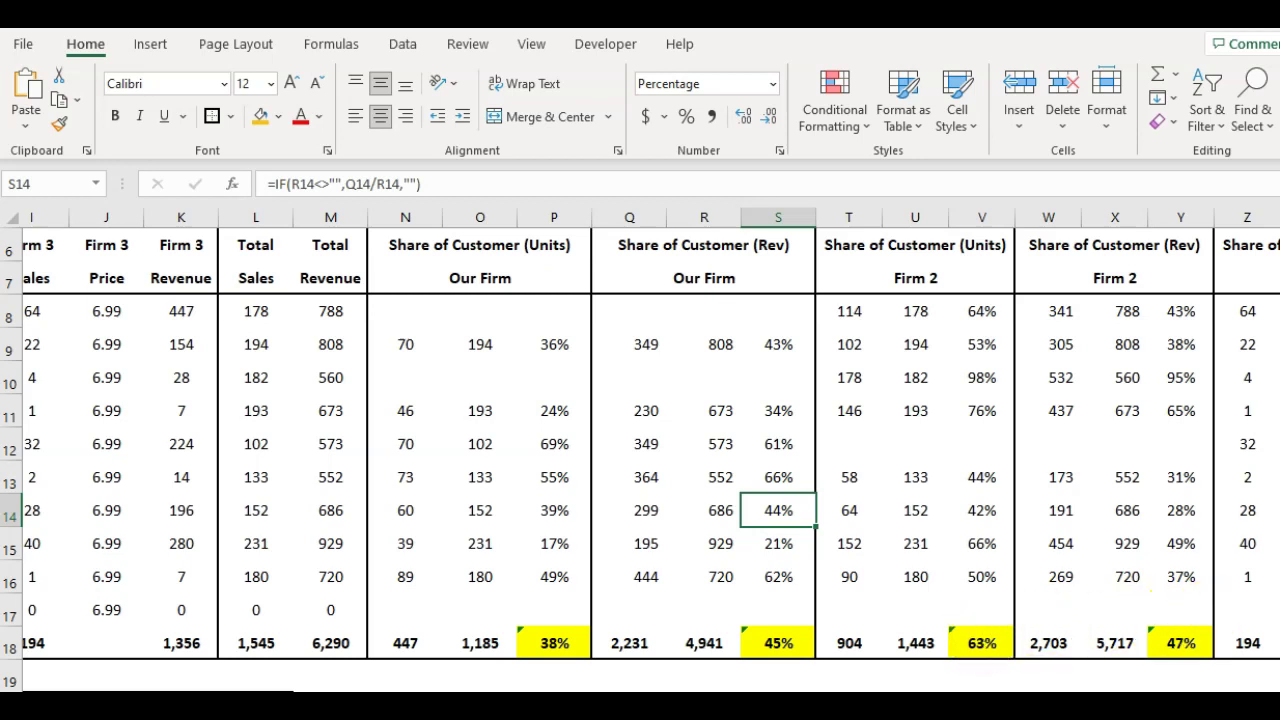
left_click_drag(1165, 690, 1174, 690)
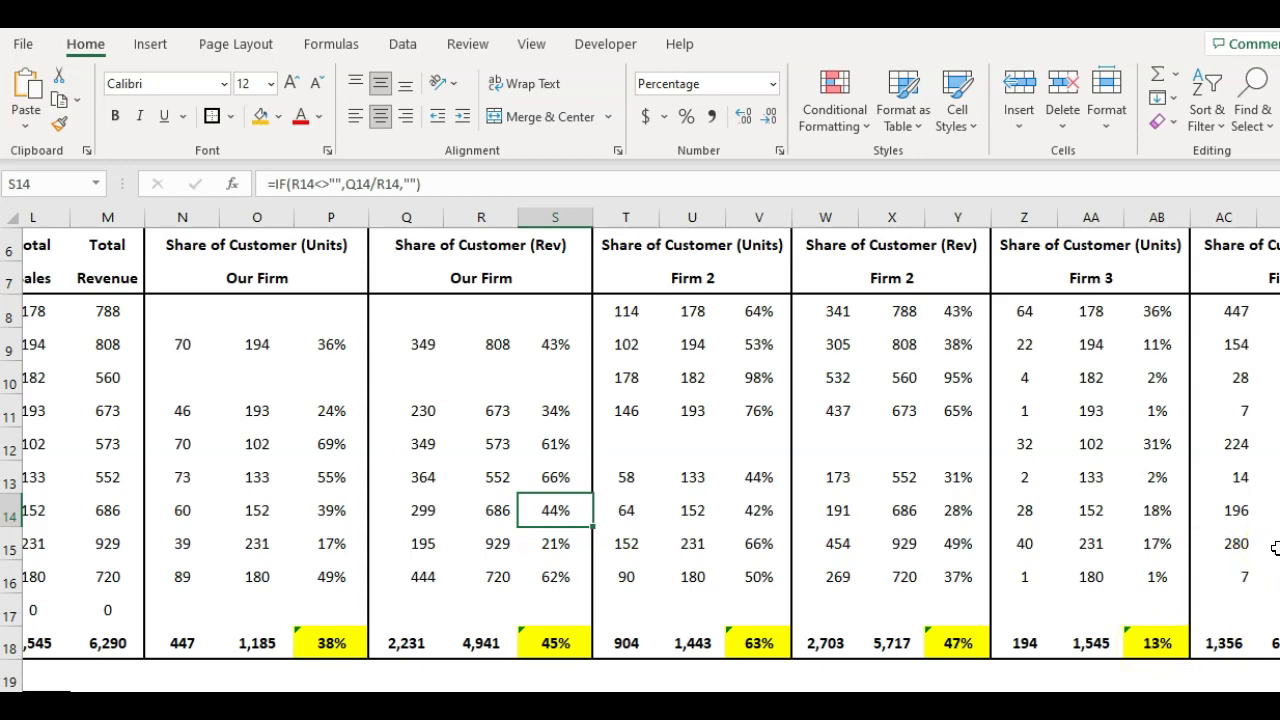
left_click(731, 581)
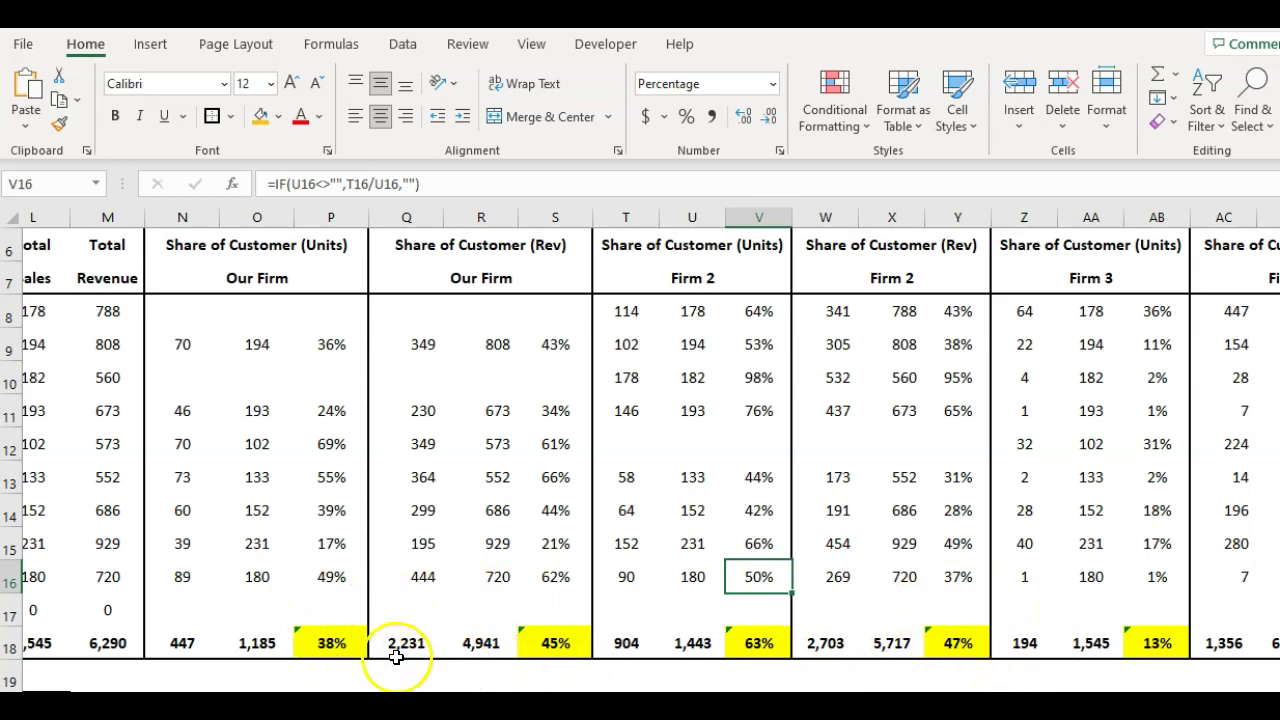
Inspect the IF formulas in our firm's blank unit cells N8, N10 and N17.
scroll(650, 450, "left", 3)
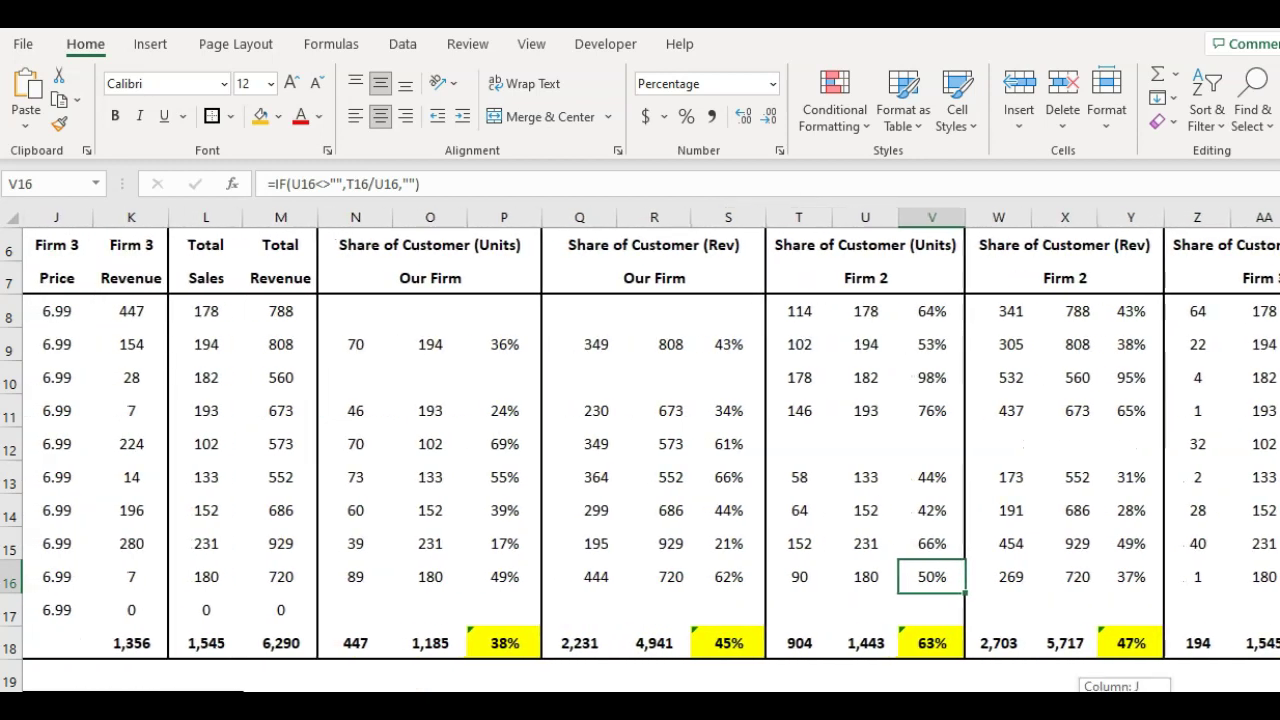
scroll(650, 450, "left", 1)
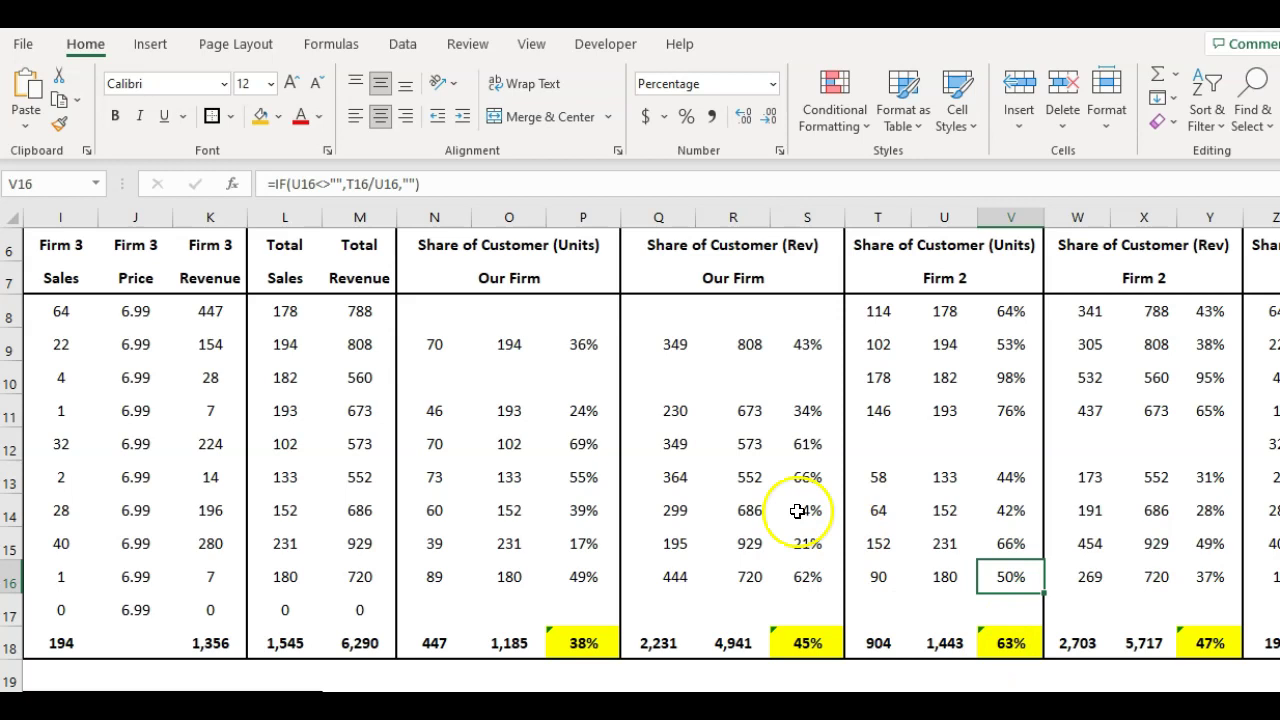
left_click(431, 312)
left_click(422, 374)
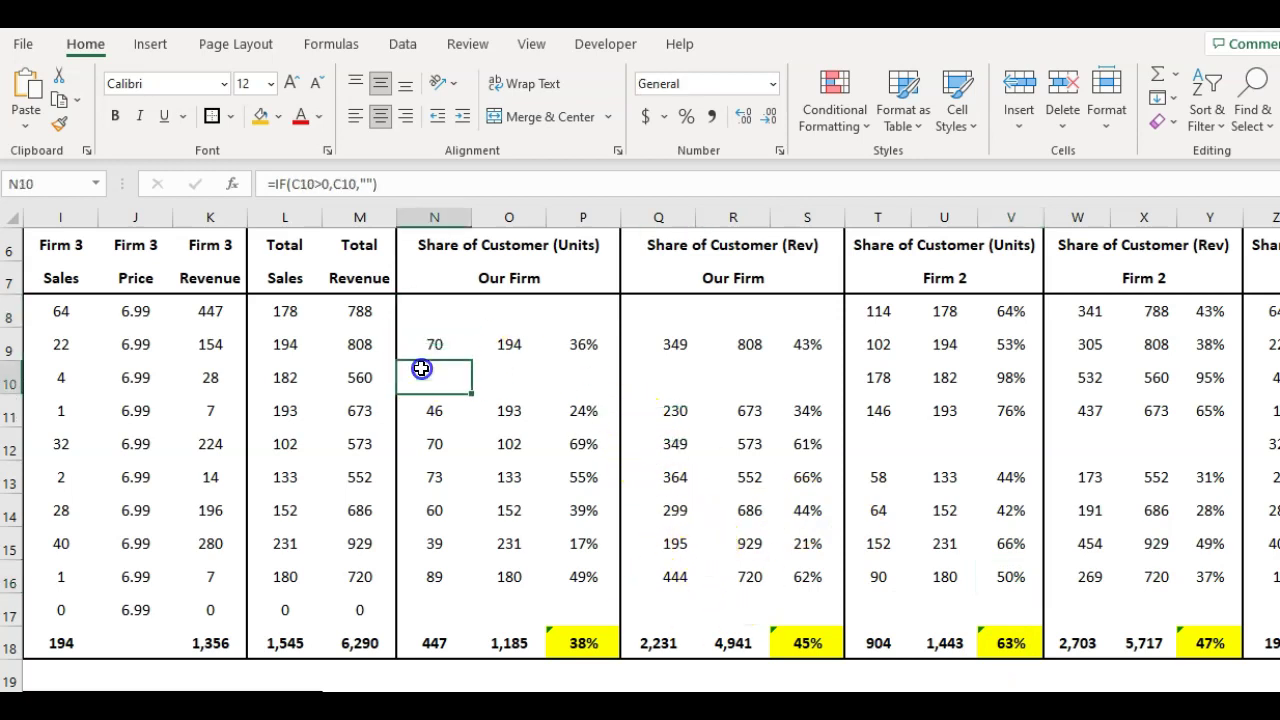
left_click(430, 605)
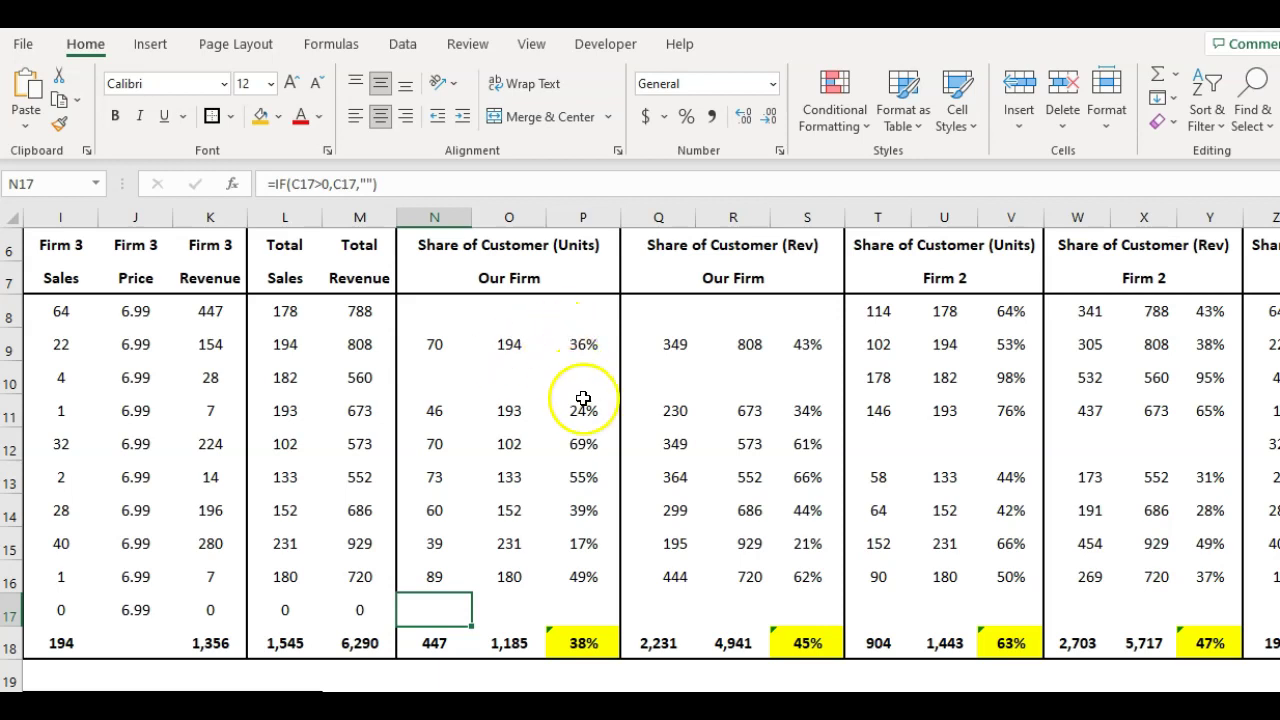
Compare our firm's unit shares in P12:P13 and P15 with Firm 2's unit share in V10.
left_click_drag(583, 444, 585, 472)
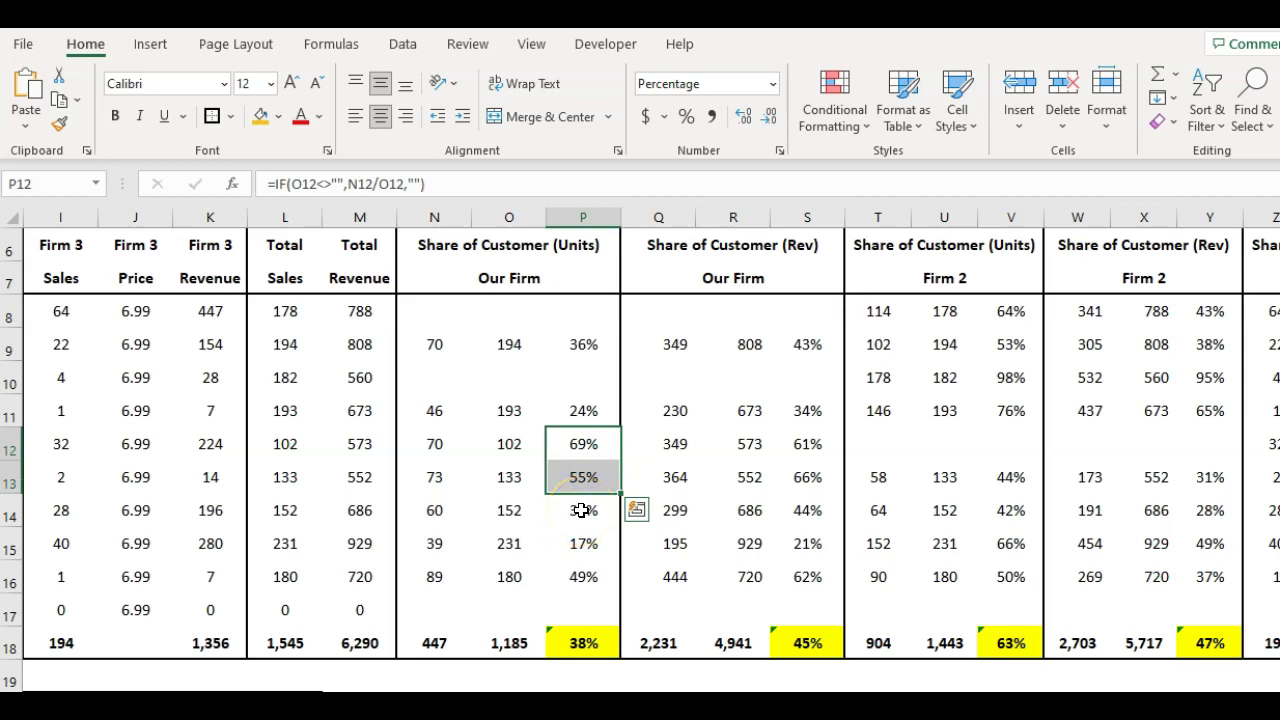
left_click(1012, 377)
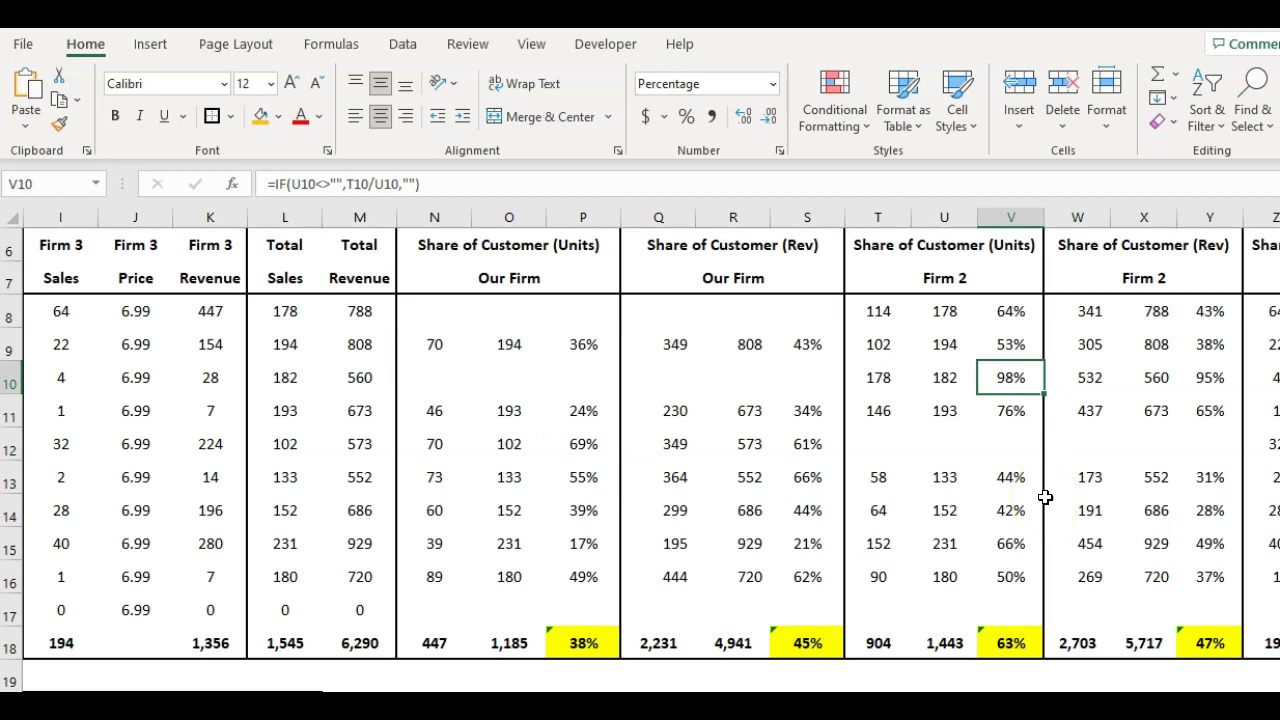
left_click(584, 546)
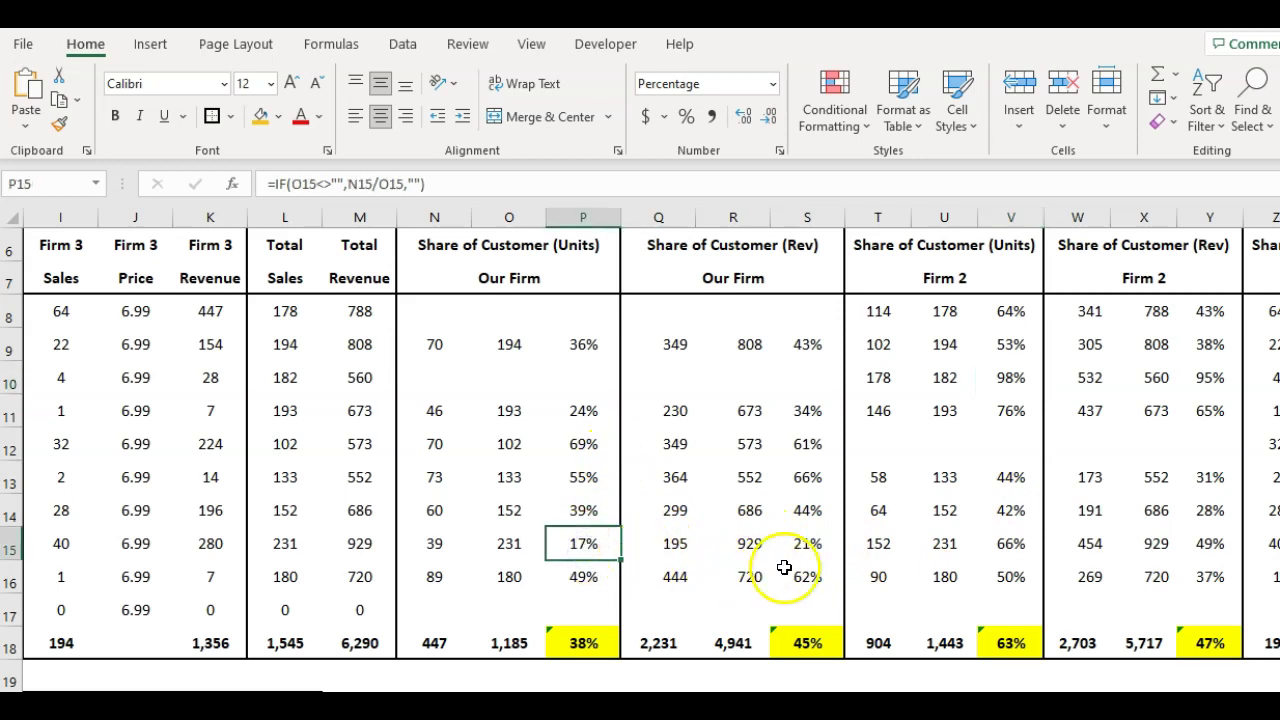